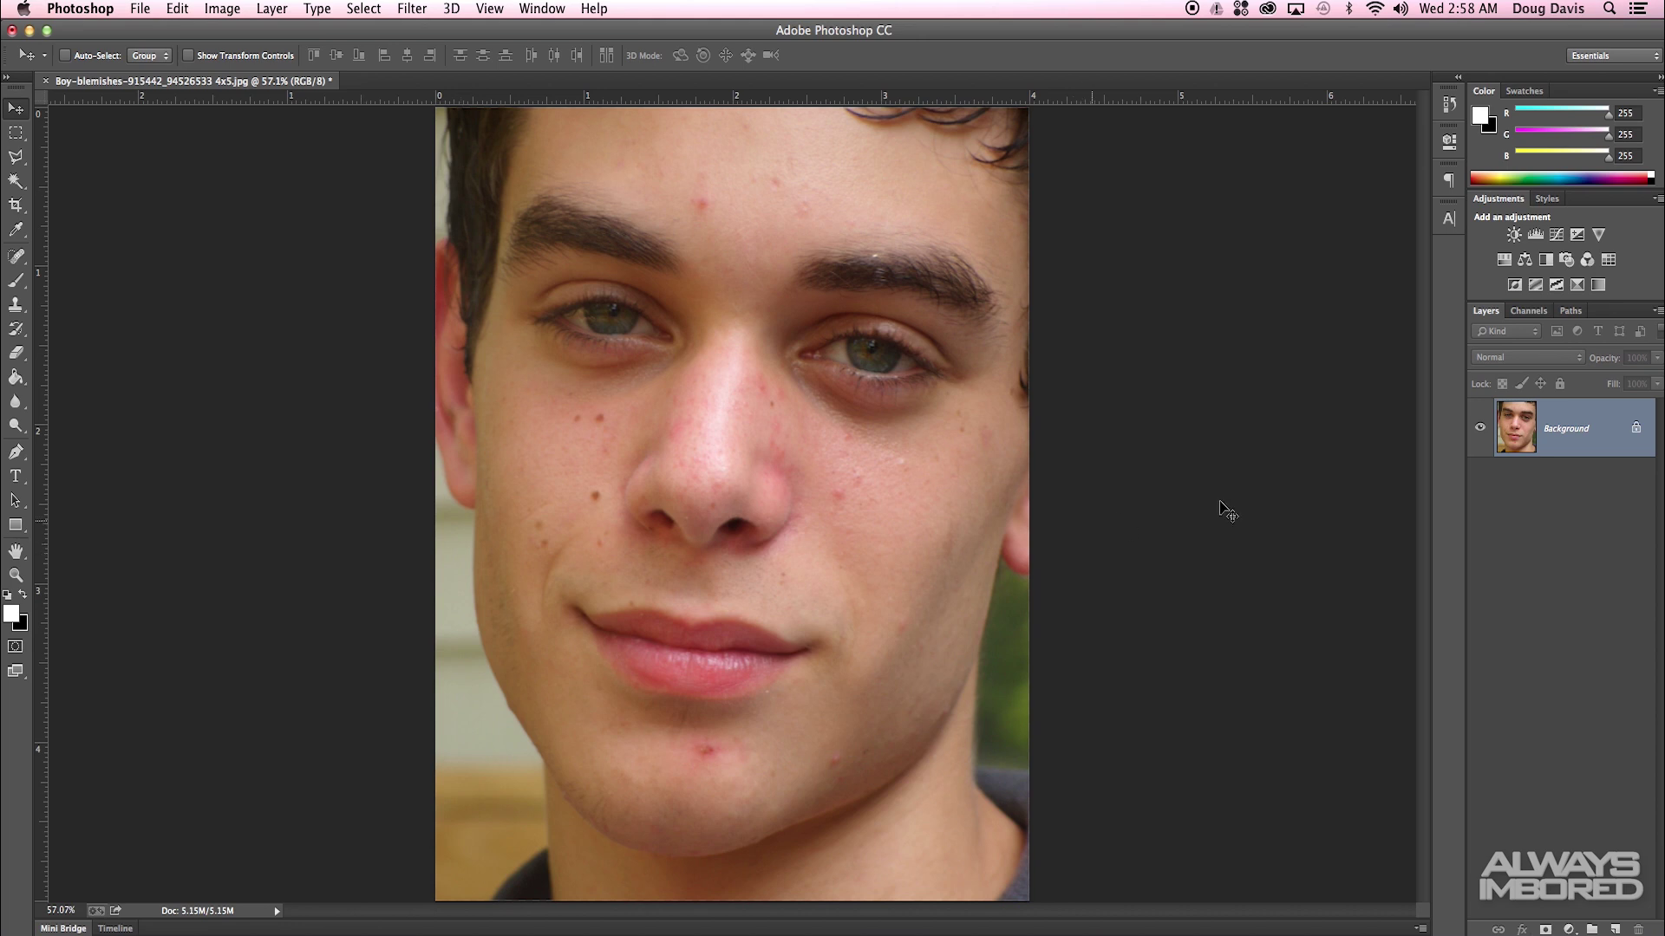
Duplicate the Background layer into a Background copy for retouching.
{"action": "left_click_drag", "start_coordinate": [1611, 436], "coordinate": [1613, 929]}
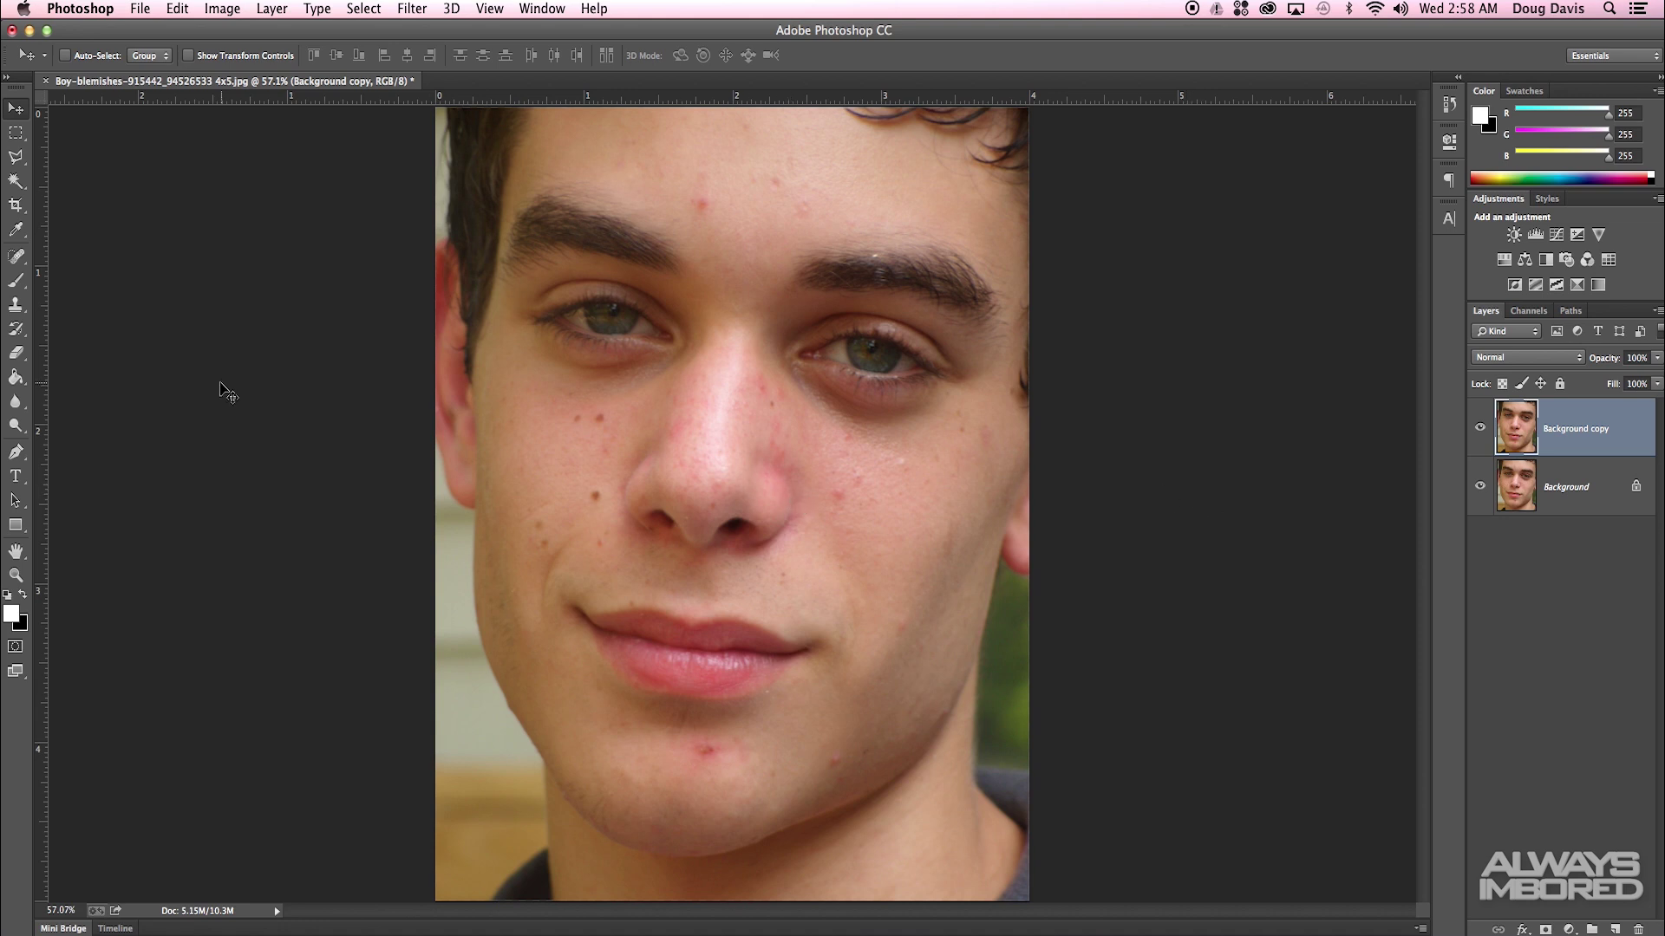
{"action": "left_click", "coordinate": [16, 256]}
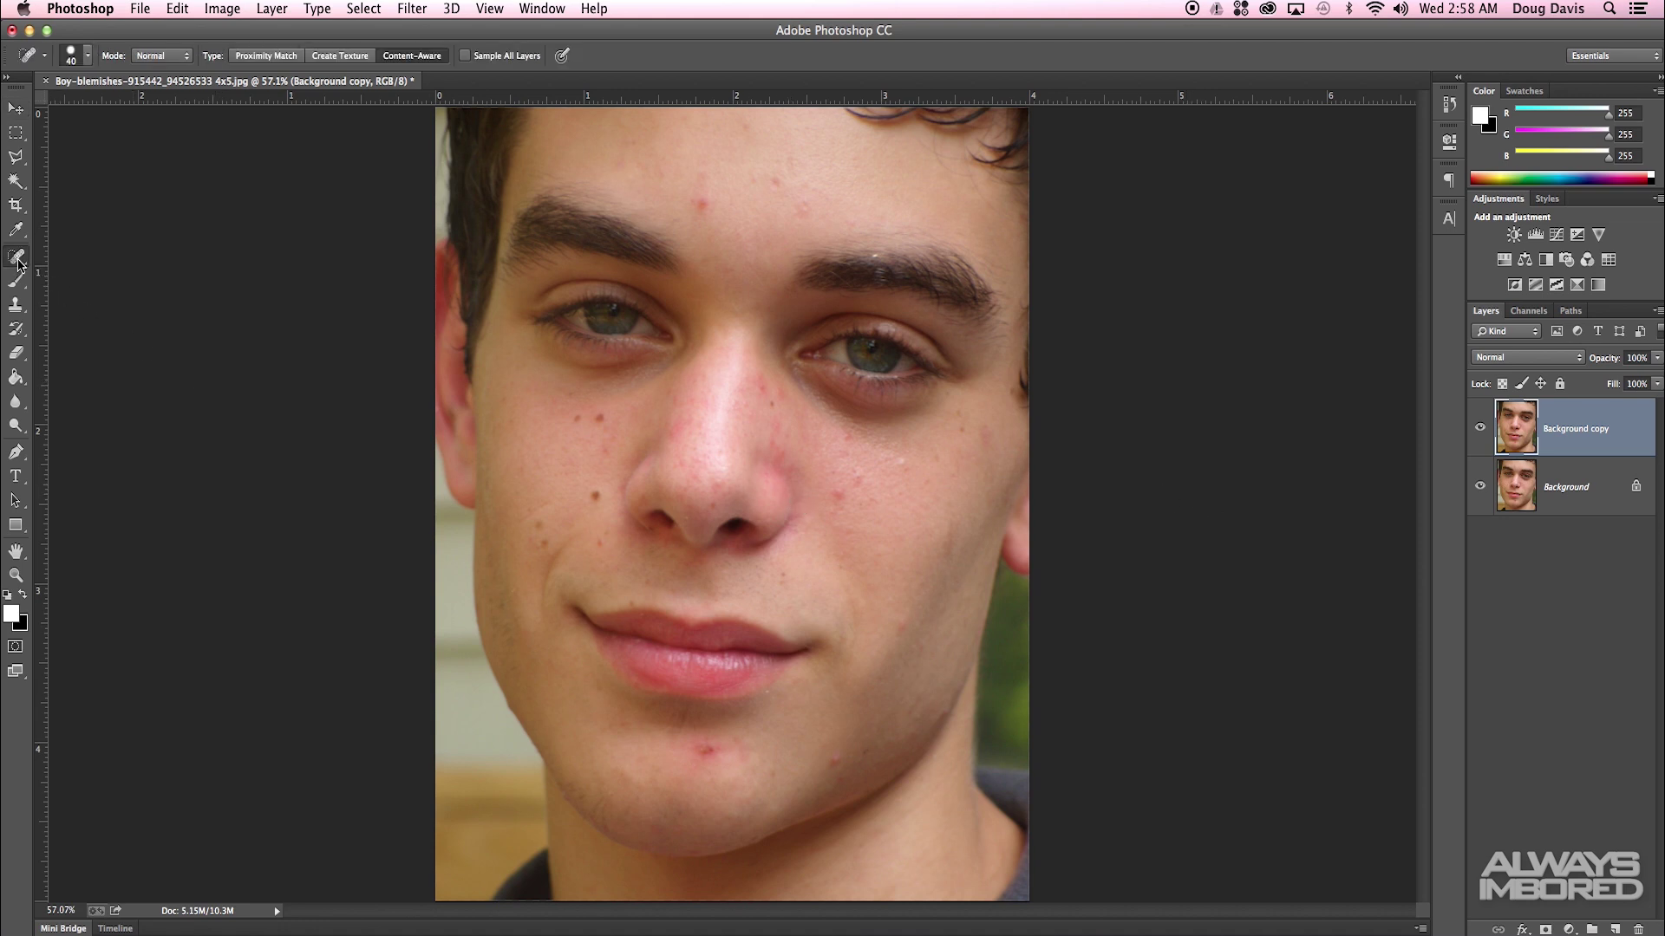
Choose the Clone Stamp Tool and zoom to 100% on the blemished cheek.
{"action": "left_click", "coordinate": [15, 310]}
{"action": "left_click", "coordinate": [87, 304]}
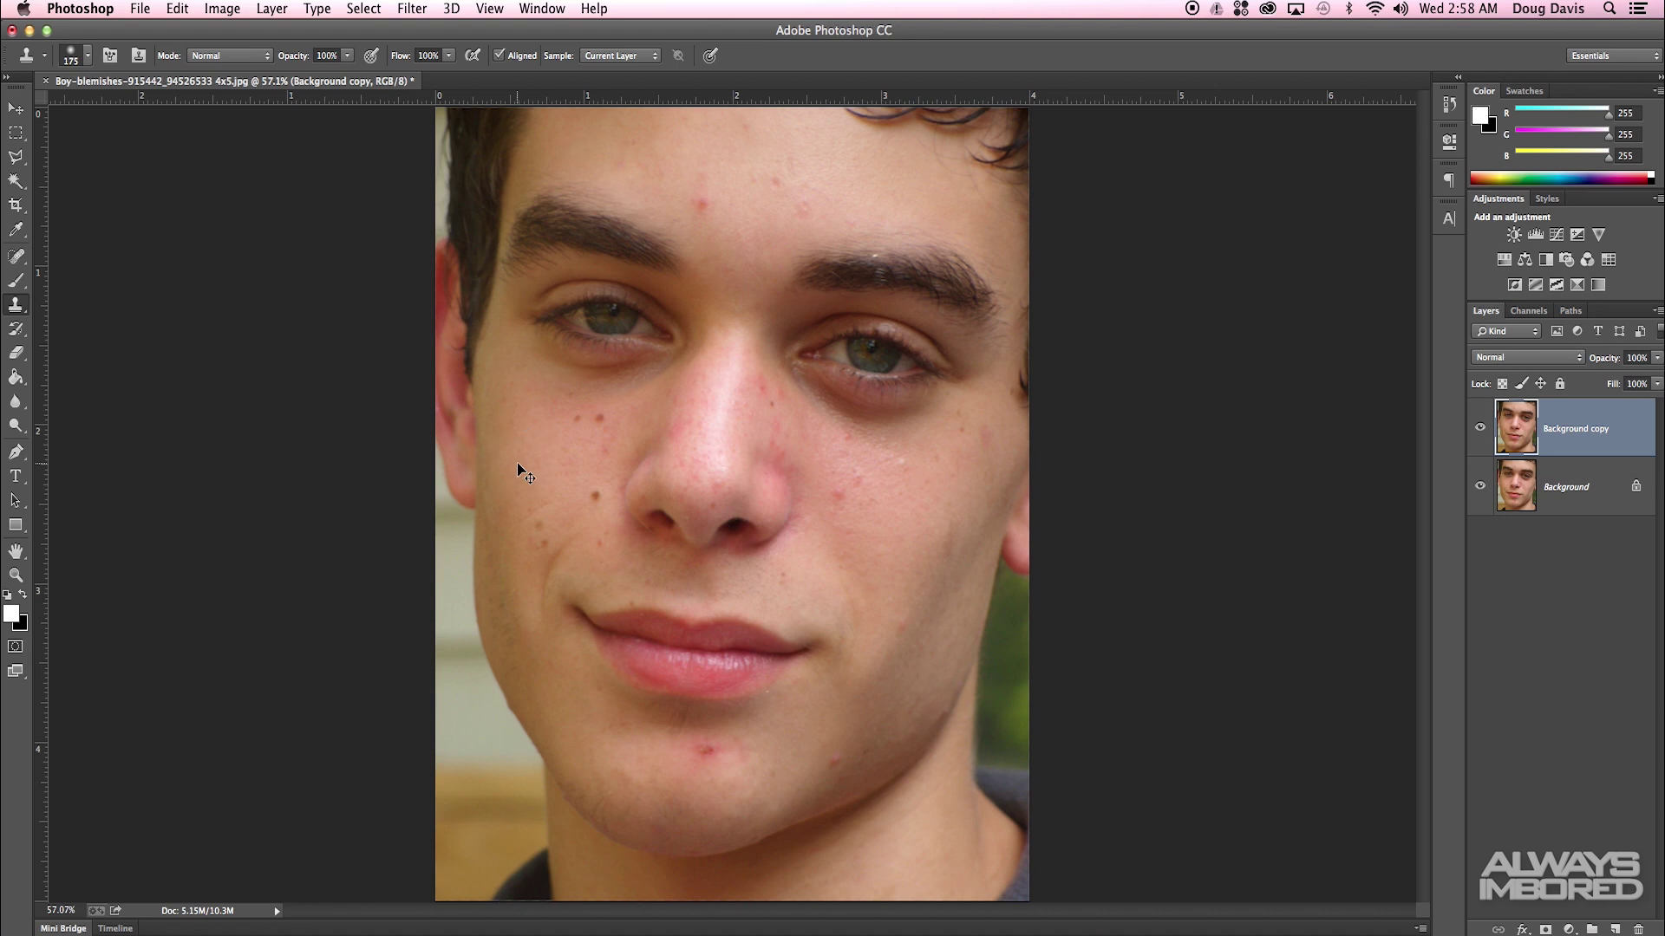
{"action": "key", "text": "super+plus"}
{"action": "key", "text": "super+plus"}
{"action": "left_click_drag", "start_coordinate": [501, 464], "coordinate": [407, 429]}
Clone clean skin over the blemishes beside the nose, undoing a grey smudge.
{"action": "left_click", "coordinate": [756, 504], "text": "alt"}
{"action": "left_click", "coordinate": [743, 458]}
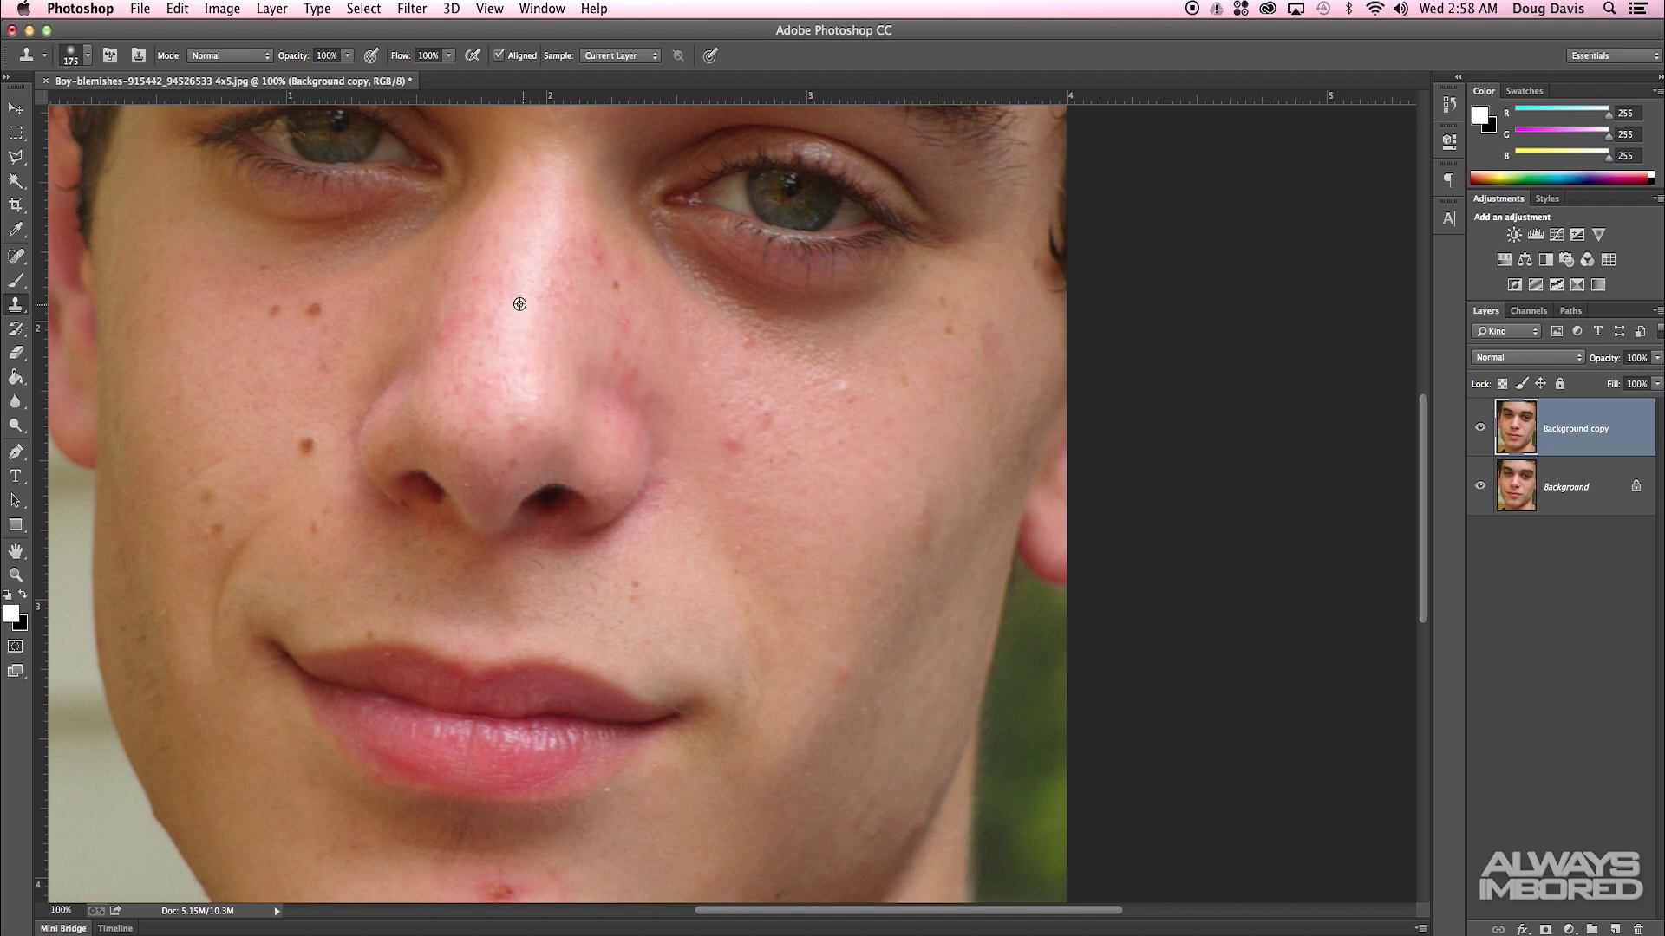
{"action": "left_click", "coordinate": [529, 270], "text": "alt"}
{"action": "left_click", "coordinate": [744, 445]}
{"action": "left_click", "coordinate": [754, 429]}
{"action": "left_click", "coordinate": [843, 584]}
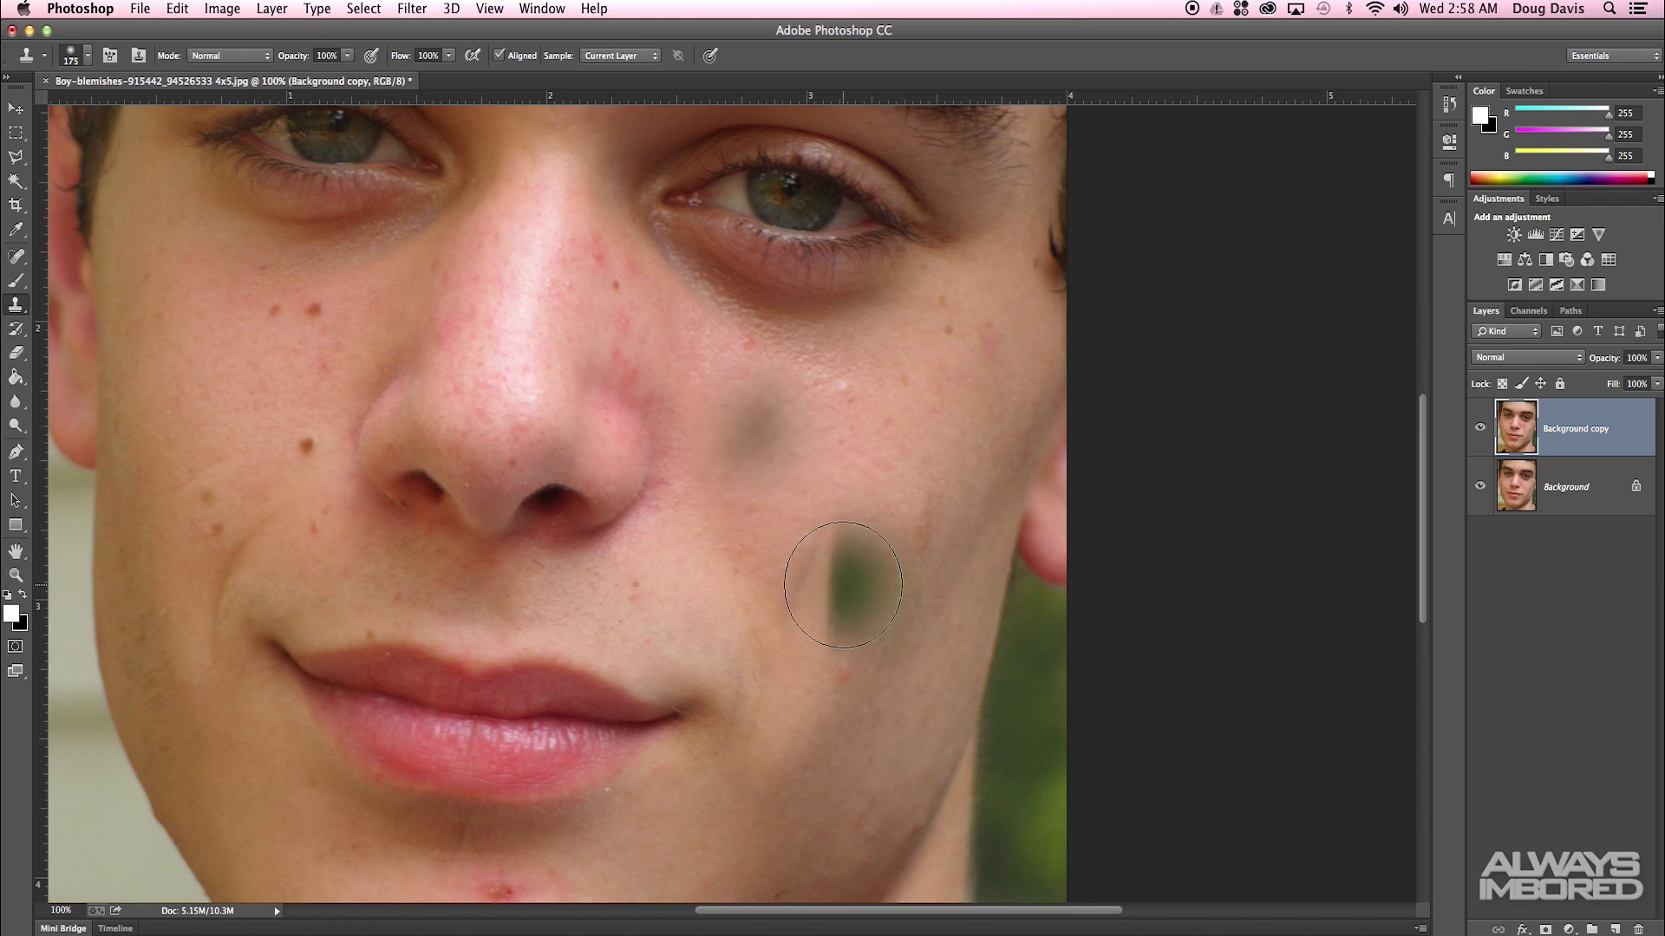
{"action": "key", "text": "super+z"}
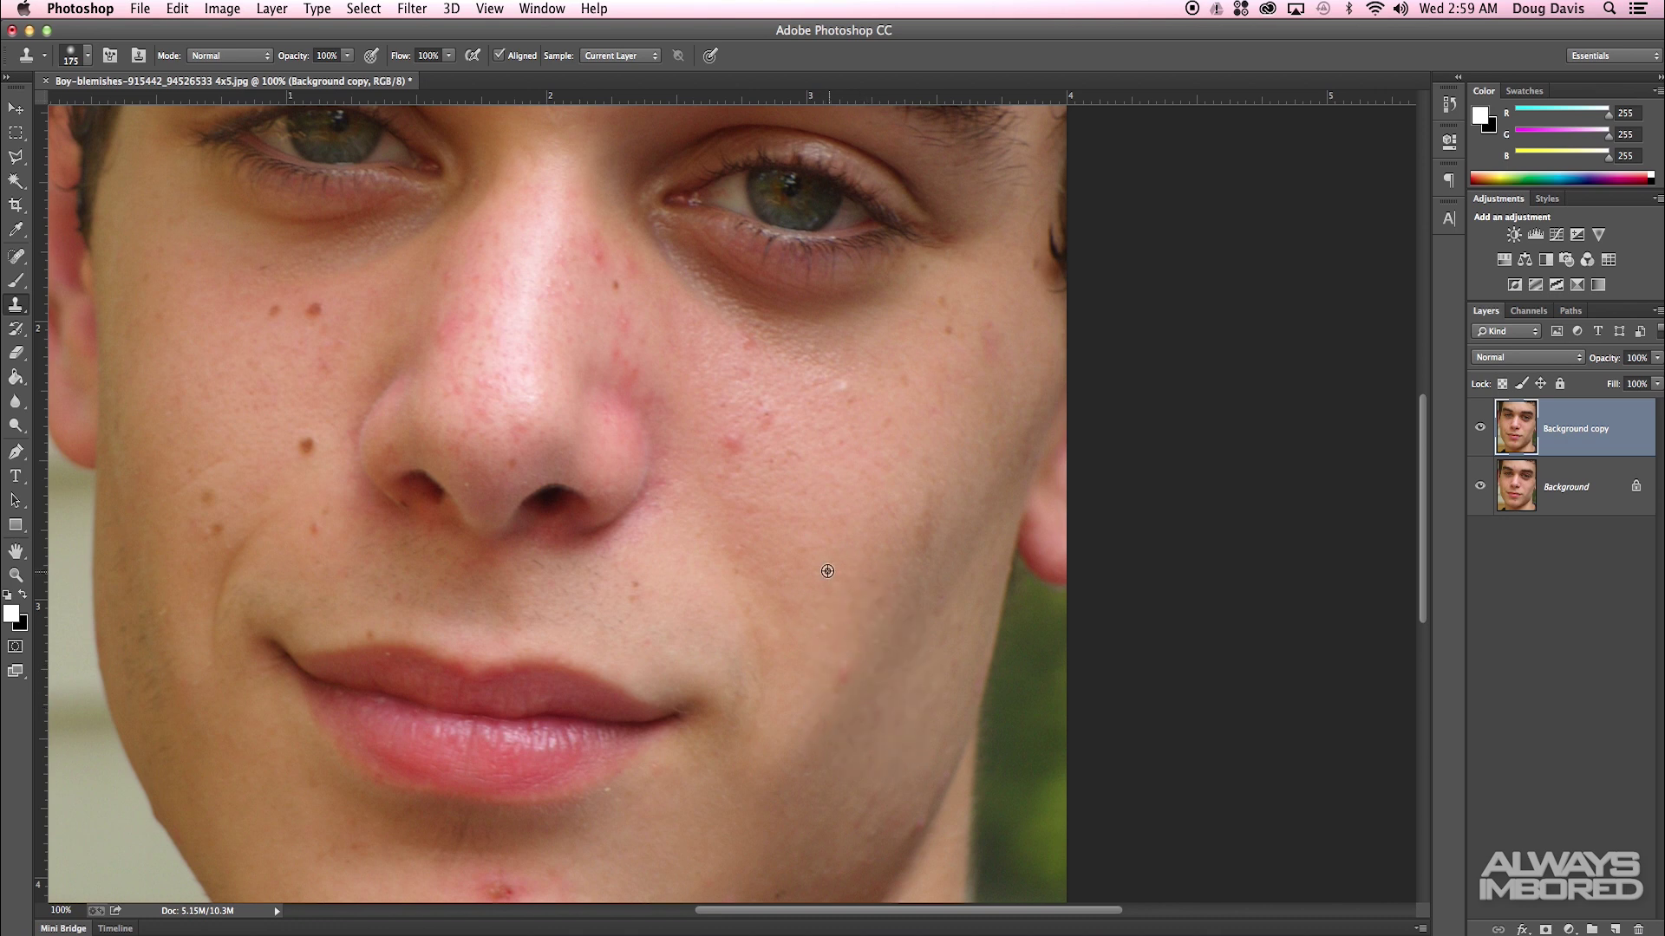
Resample fresh cheek skin and clone away the remaining red blemishes and cheek shadow.
{"action": "left_click", "coordinate": [775, 492], "text": "alt"}
{"action": "left_click", "coordinate": [745, 437]}
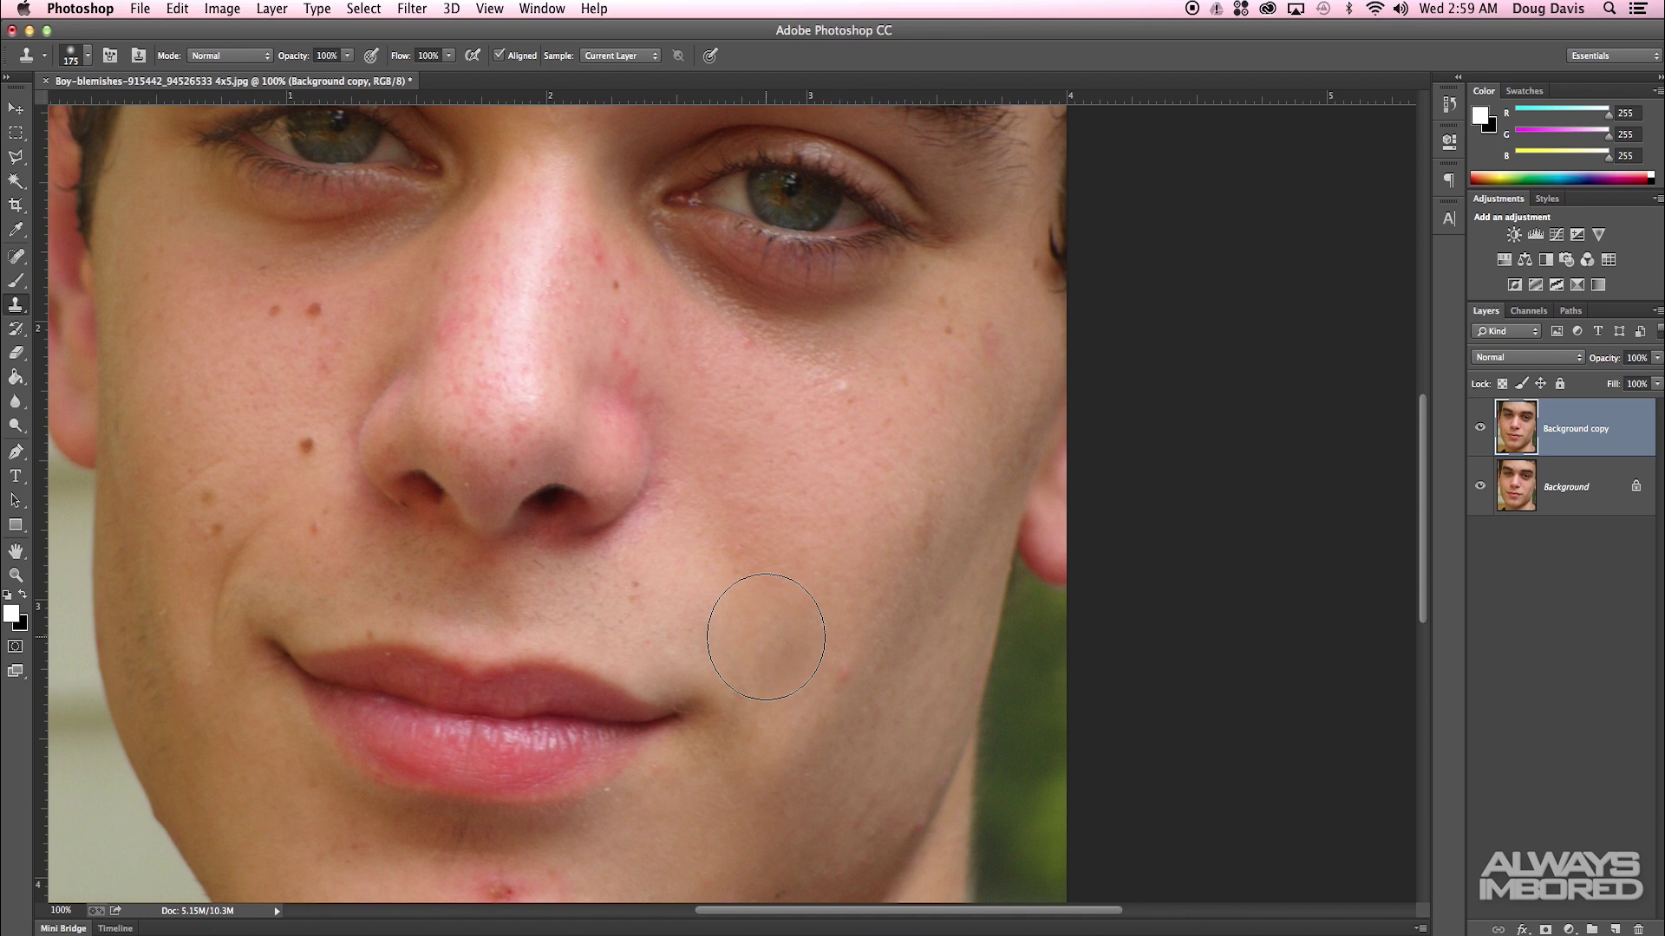
{"action": "left_click_drag", "start_coordinate": [763, 633], "coordinate": [680, 558]}
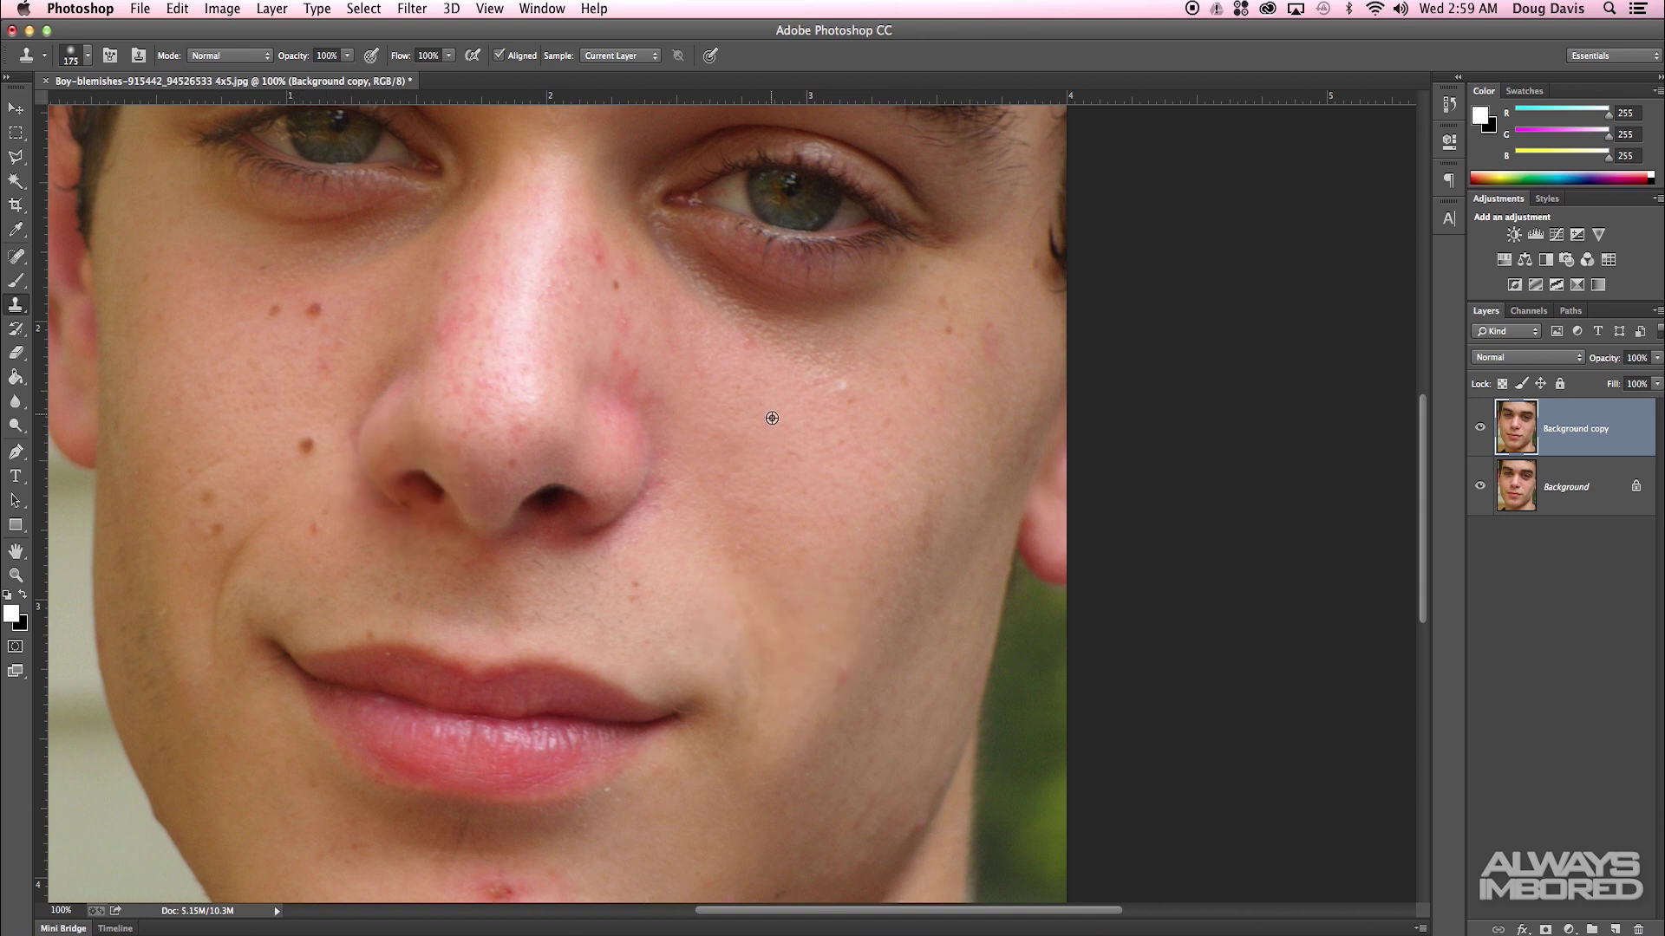
{"action": "left_click", "coordinate": [792, 447], "text": "alt"}
{"action": "scroll", "coordinate": [741, 516], "scroll_direction": "left", "scroll_amount": 3}
{"action": "scroll", "coordinate": [741, 516], "scroll_direction": "up", "scroll_amount": 2}
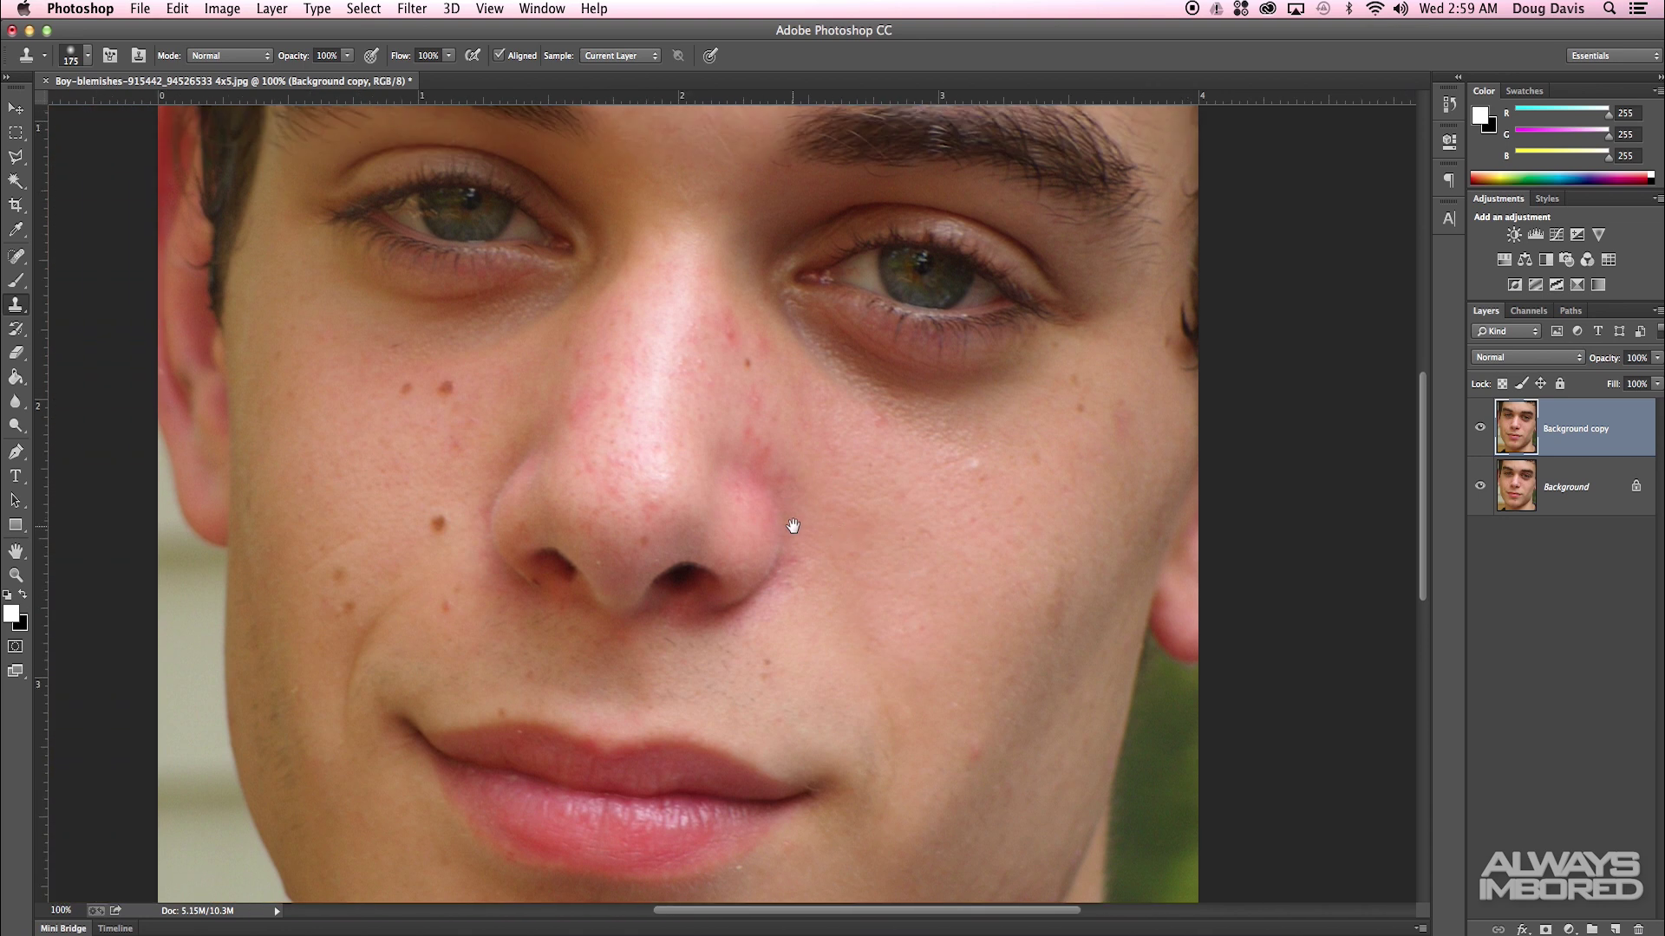
Select the Spot Healing Brush and size it to about 45 pixels.
{"action": "left_click", "coordinate": [16, 256]}
{"action": "left_click_drag", "start_coordinate": [15, 255], "coordinate": [95, 258]}
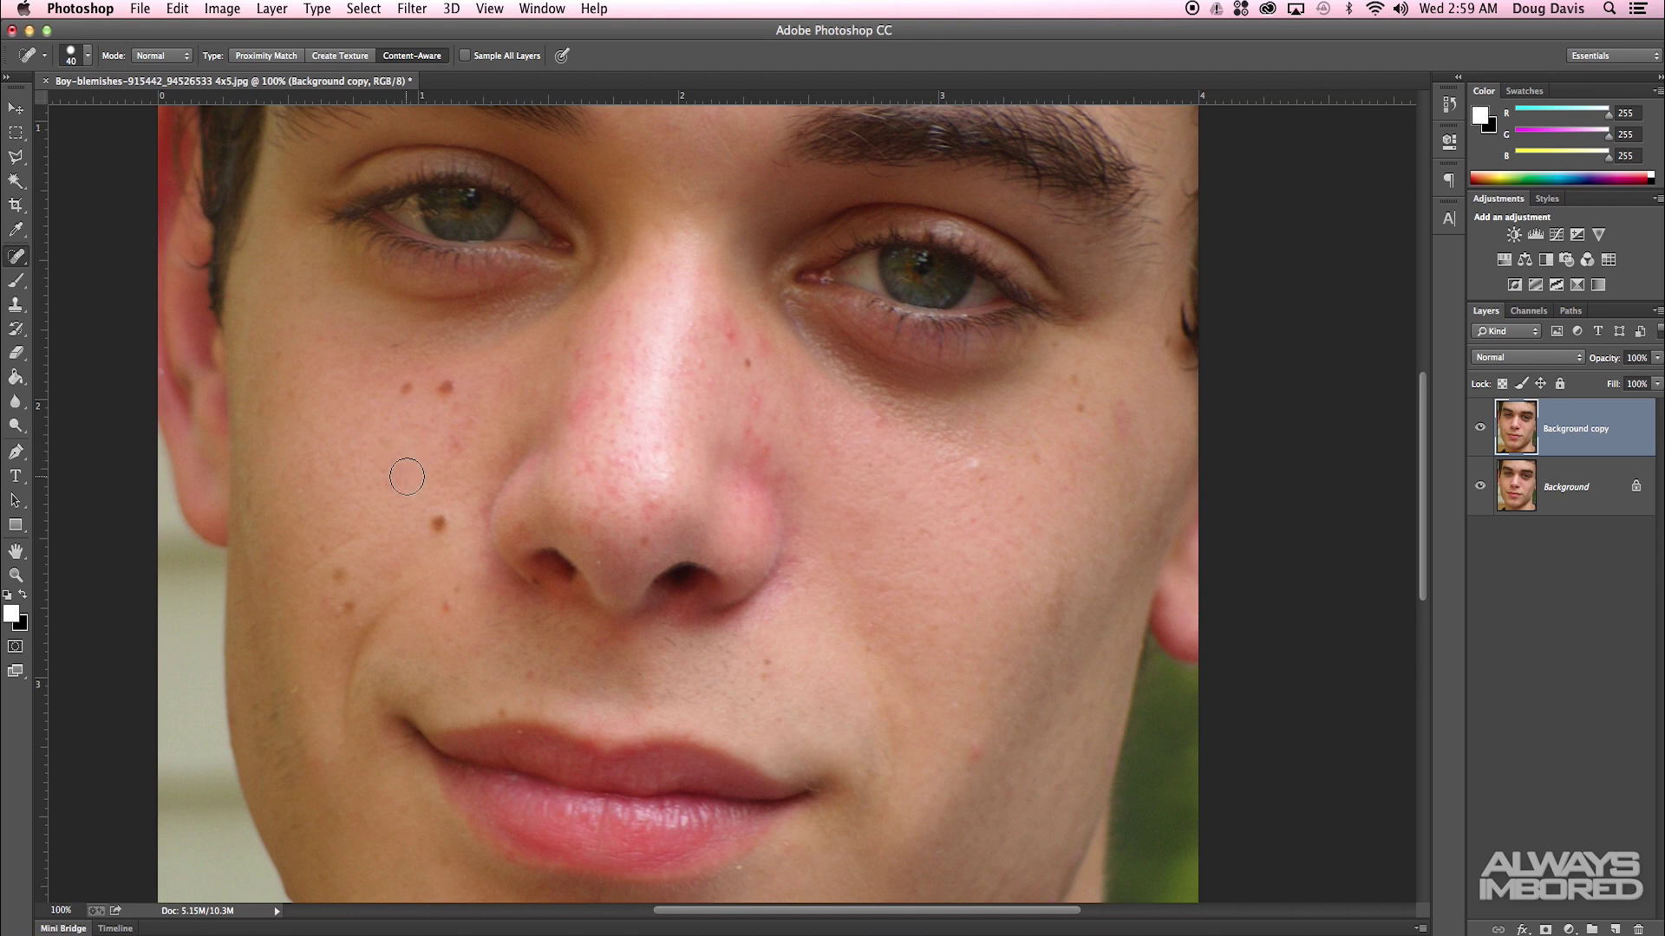
{"action": "key", "text": "bracketright"}
{"action": "key", "text": "bracketright"}
{"action": "key", "text": "bracketright"}
{"action": "key", "text": "bracketleft"}
{"action": "key", "text": "bracketleft"}
{"action": "key", "text": "bracketleft"}
{"action": "key", "text": "bracketright"}
Heal the reddish blemish and brown moles on the left cheek, undoing one retry.
{"action": "key", "text": "bracketright"}
{"action": "left_click_drag", "start_coordinate": [26, 260], "coordinate": [122, 258]}
{"action": "key", "text": "bracketleft"}
{"action": "key", "text": "bracketleft"}
{"action": "key", "text": "bracketleft"}
{"action": "left_click", "coordinate": [448, 389]}
{"action": "key", "text": "bracketleft"}
{"action": "key", "text": "bracketleft"}
{"action": "key", "text": "bracketleft"}
{"action": "left_click", "coordinate": [438, 527]}
{"action": "key", "text": "bracketright"}
{"action": "left_click", "coordinate": [336, 575]}
{"action": "key", "text": "super+z"}
Heal the cheek crease, another mole, and the spots beside the nostril and lower cheek.
{"action": "left_click_drag", "start_coordinate": [378, 523], "coordinate": [305, 559]}
{"action": "left_click", "coordinate": [409, 384]}
{"action": "left_click", "coordinate": [454, 440]}
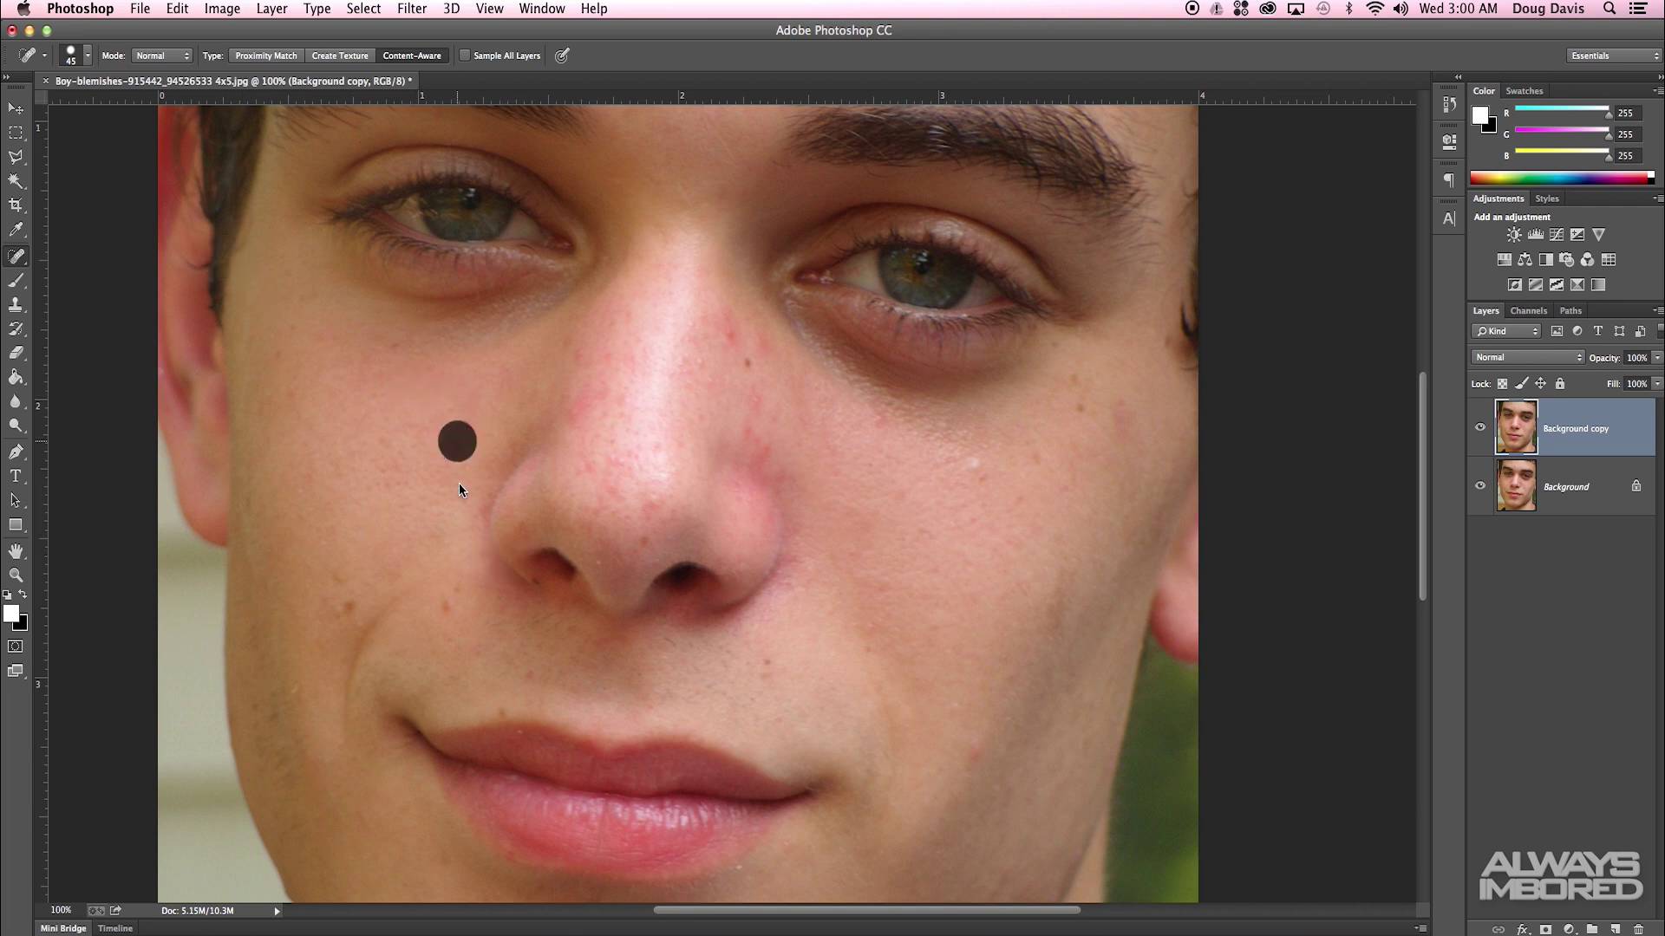
{"action": "left_click", "coordinate": [450, 597]}
{"action": "left_click", "coordinate": [344, 605]}
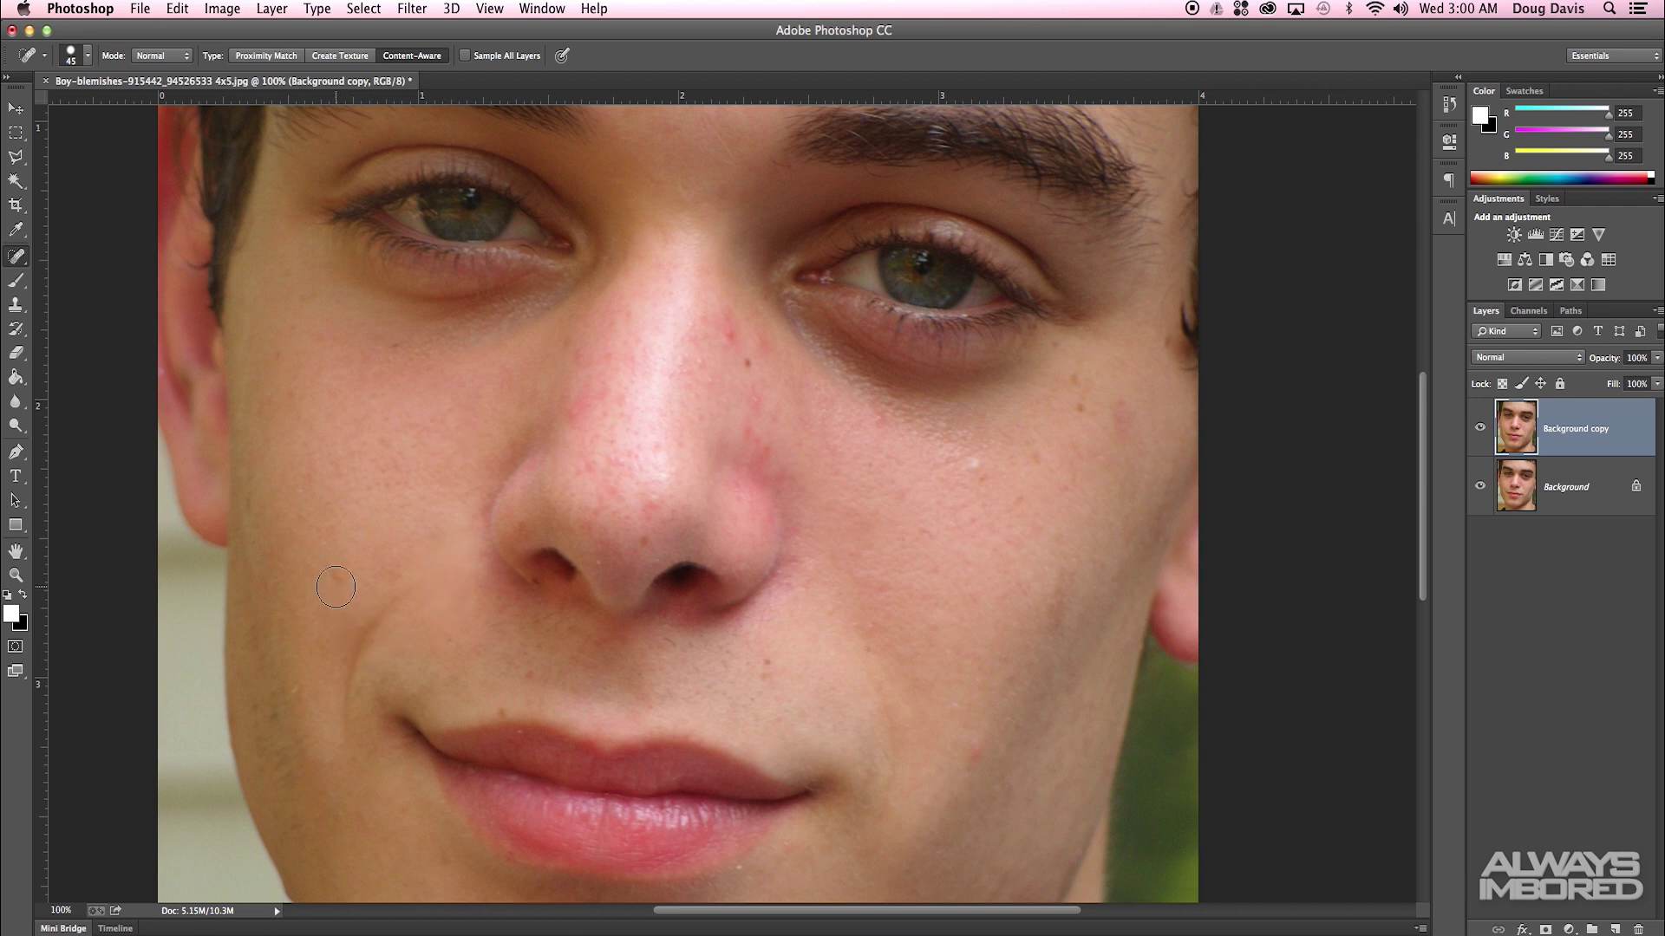
Heal the blemishes on the nose, beside the nose, and on the chin.
{"action": "left_click_drag", "start_coordinate": [460, 629], "coordinate": [254, 586]}
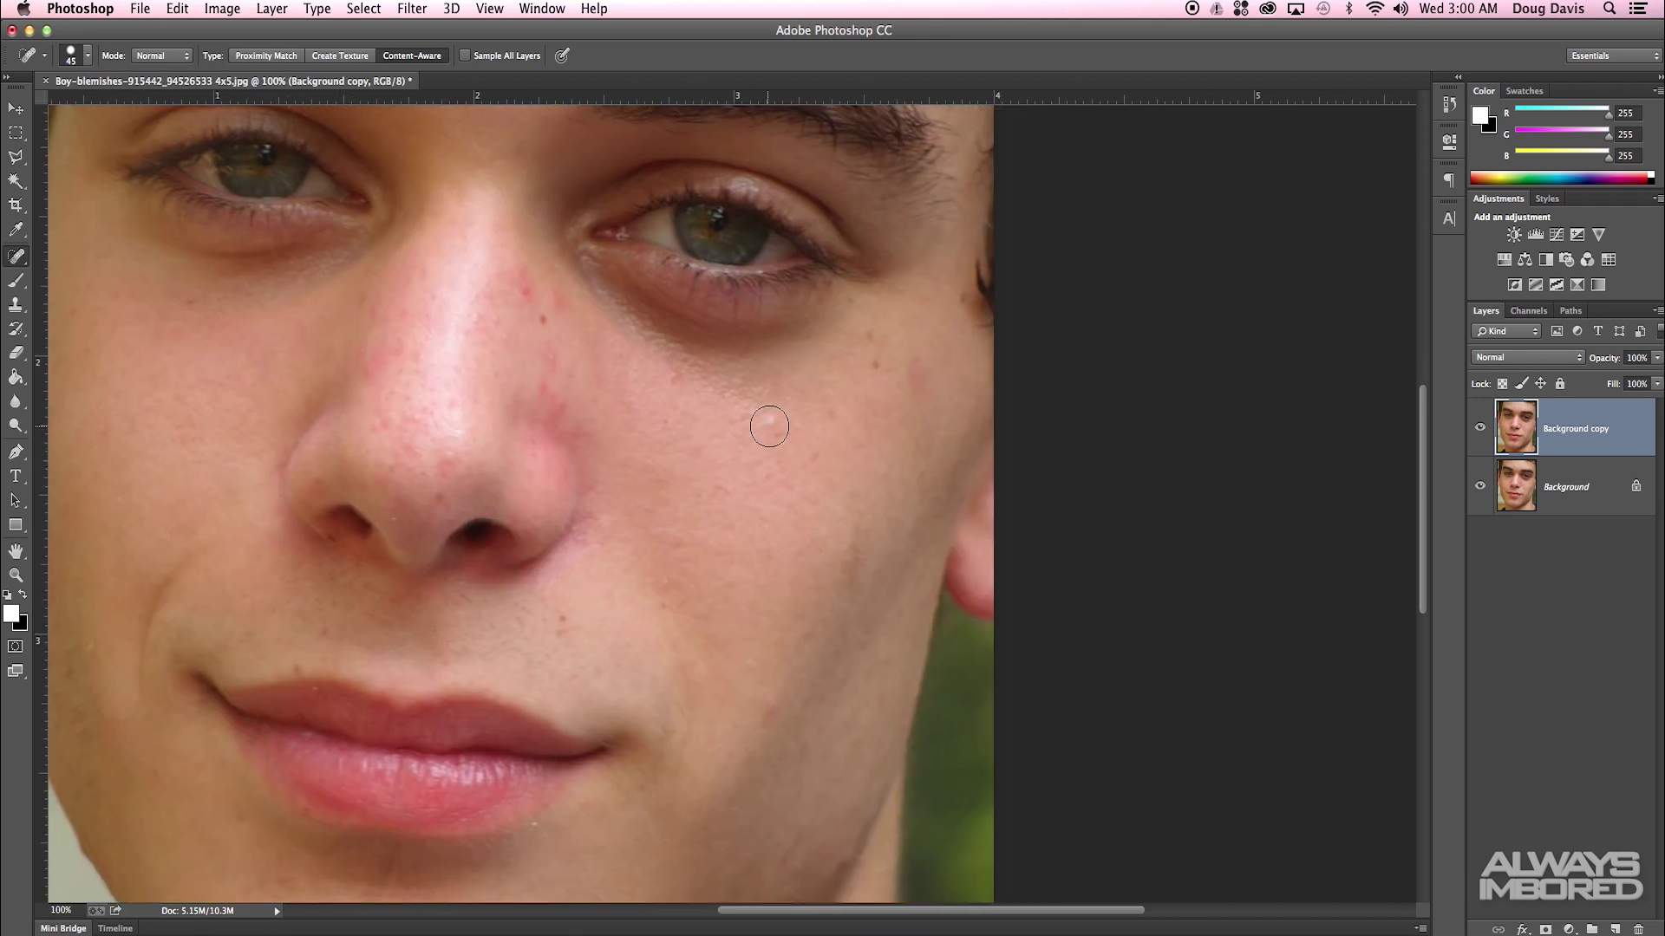
{"action": "left_click", "coordinate": [544, 319]}
{"action": "left_click_drag", "start_coordinate": [726, 561], "coordinate": [653, 395]}
{"action": "left_click_drag", "start_coordinate": [511, 267], "coordinate": [548, 317]}
{"action": "left_click_drag", "start_coordinate": [665, 483], "coordinate": [682, 386]}
{"action": "left_click_drag", "start_coordinate": [427, 697], "coordinate": [375, 698]}
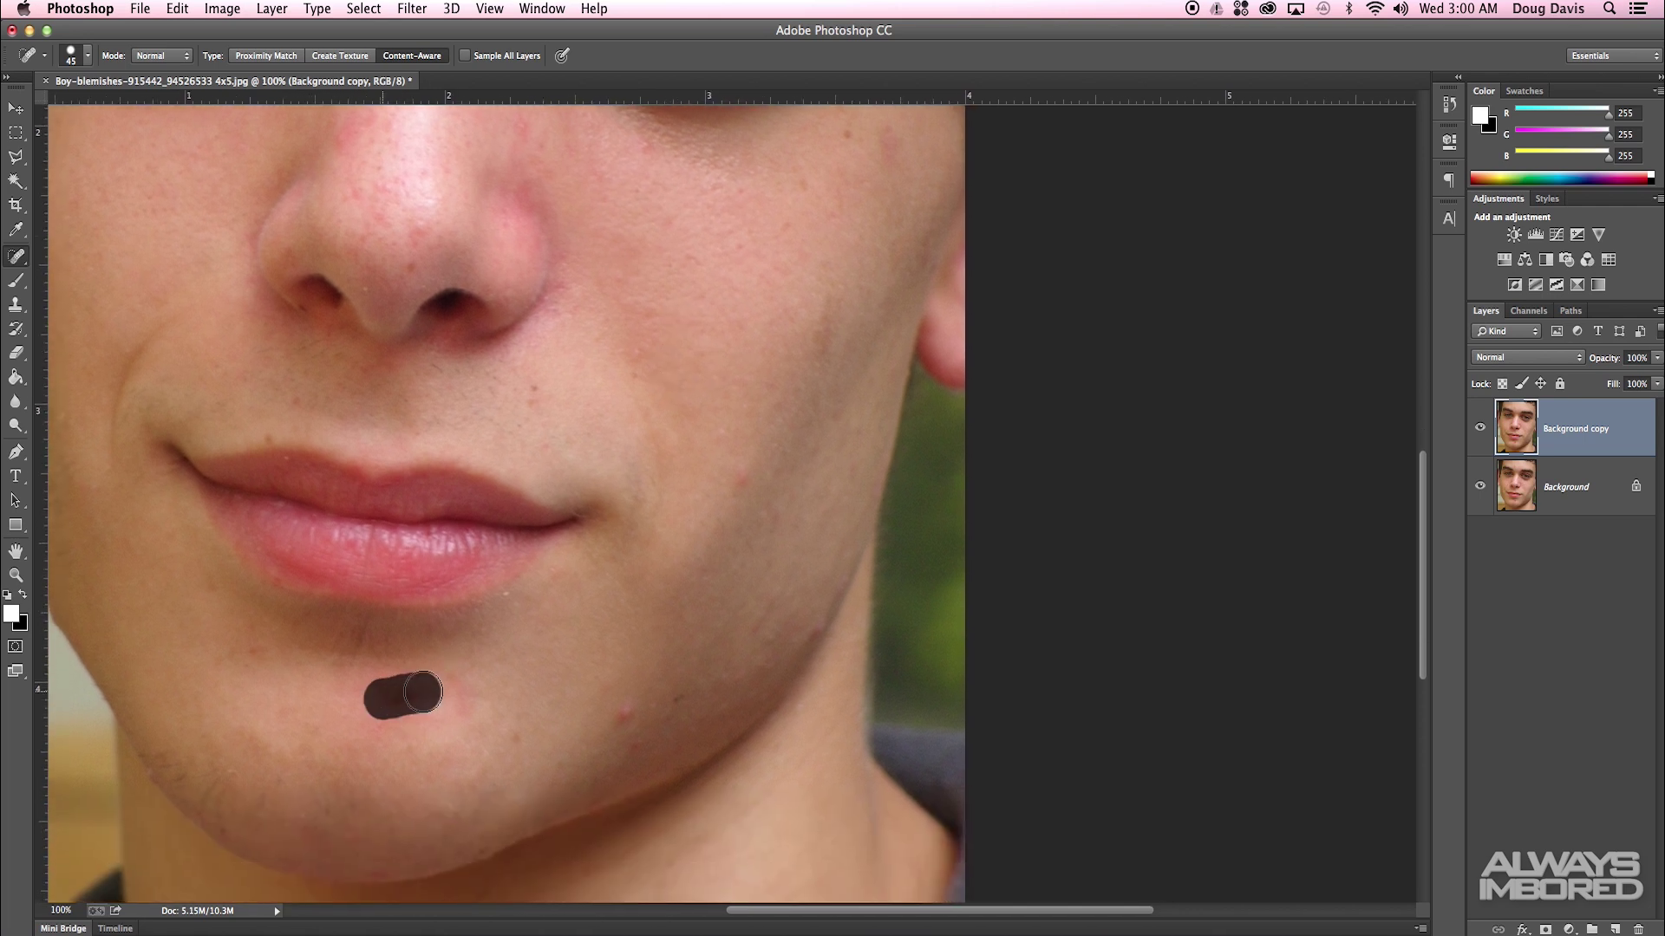
Heal the red lower-cheek blemish, the spot below the lip, and spots along the jaw.
{"action": "left_click_drag", "start_coordinate": [503, 654], "coordinate": [487, 613]}
{"action": "left_click", "coordinate": [581, 607]}
{"action": "mouse_move", "coordinate": [323, 602]}
{"action": "left_mouse_down"}
{"action": "mouse_move", "coordinate": [480, 569]}
{"action": "mouse_move", "coordinate": [557, 524]}
{"action": "mouse_move", "coordinate": [552, 500]}
{"action": "left_mouse_up"}
{"action": "left_click_drag", "start_coordinate": [719, 501], "coordinate": [711, 514]}
{"action": "scroll", "coordinate": [590, 607], "scroll_direction": "up", "scroll_amount": 5}
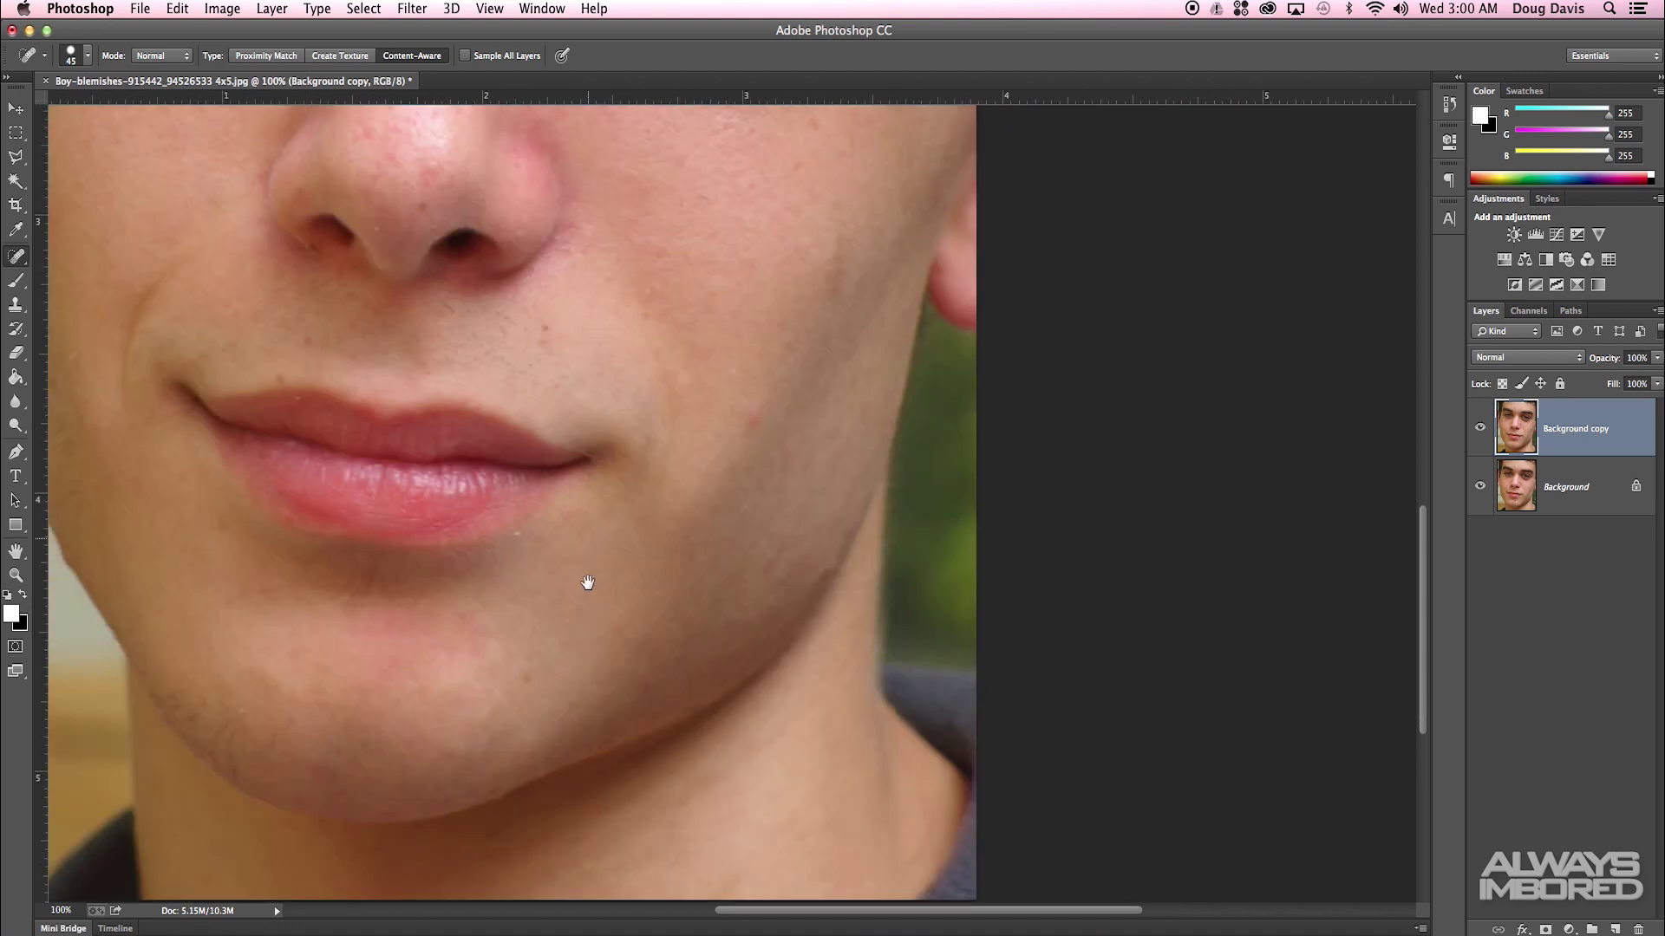
{"action": "left_click", "coordinate": [544, 390]}
Heal the blemishes beside the nose and under the eye, then zoom out to 66.7%.
{"action": "mouse_move", "coordinate": [417, 361]}
{"action": "left_mouse_down"}
{"action": "mouse_move", "coordinate": [498, 460]}
{"action": "mouse_move", "coordinate": [482, 541]}
{"action": "left_mouse_up"}
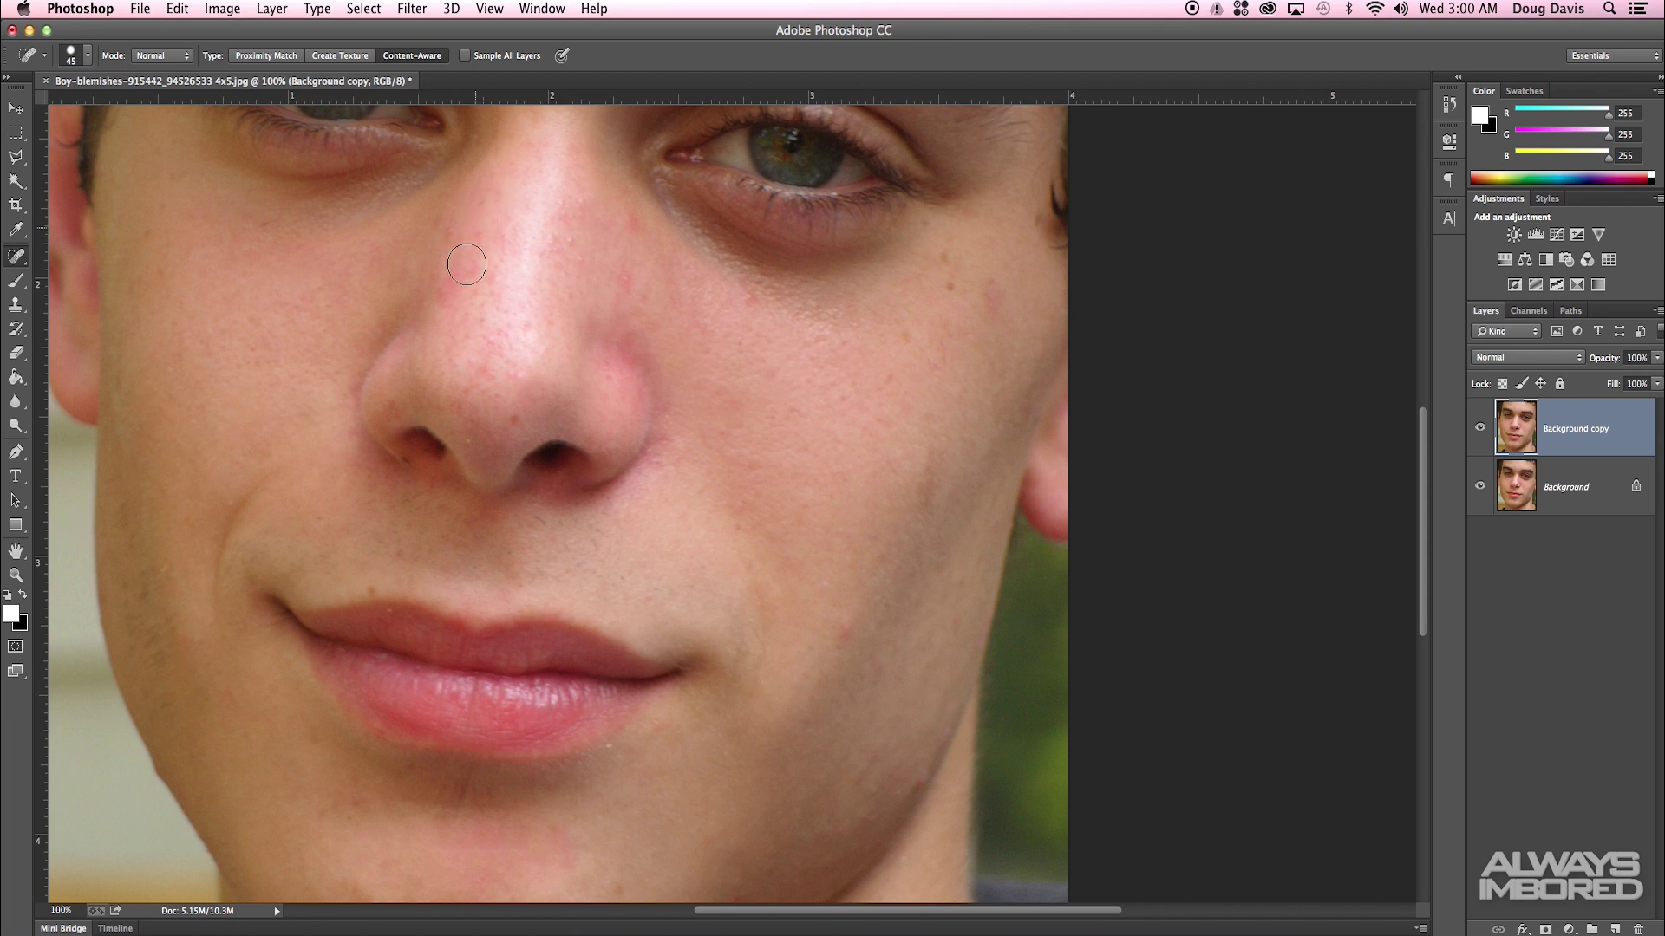
{"action": "left_click_drag", "start_coordinate": [628, 311], "coordinate": [585, 427]}
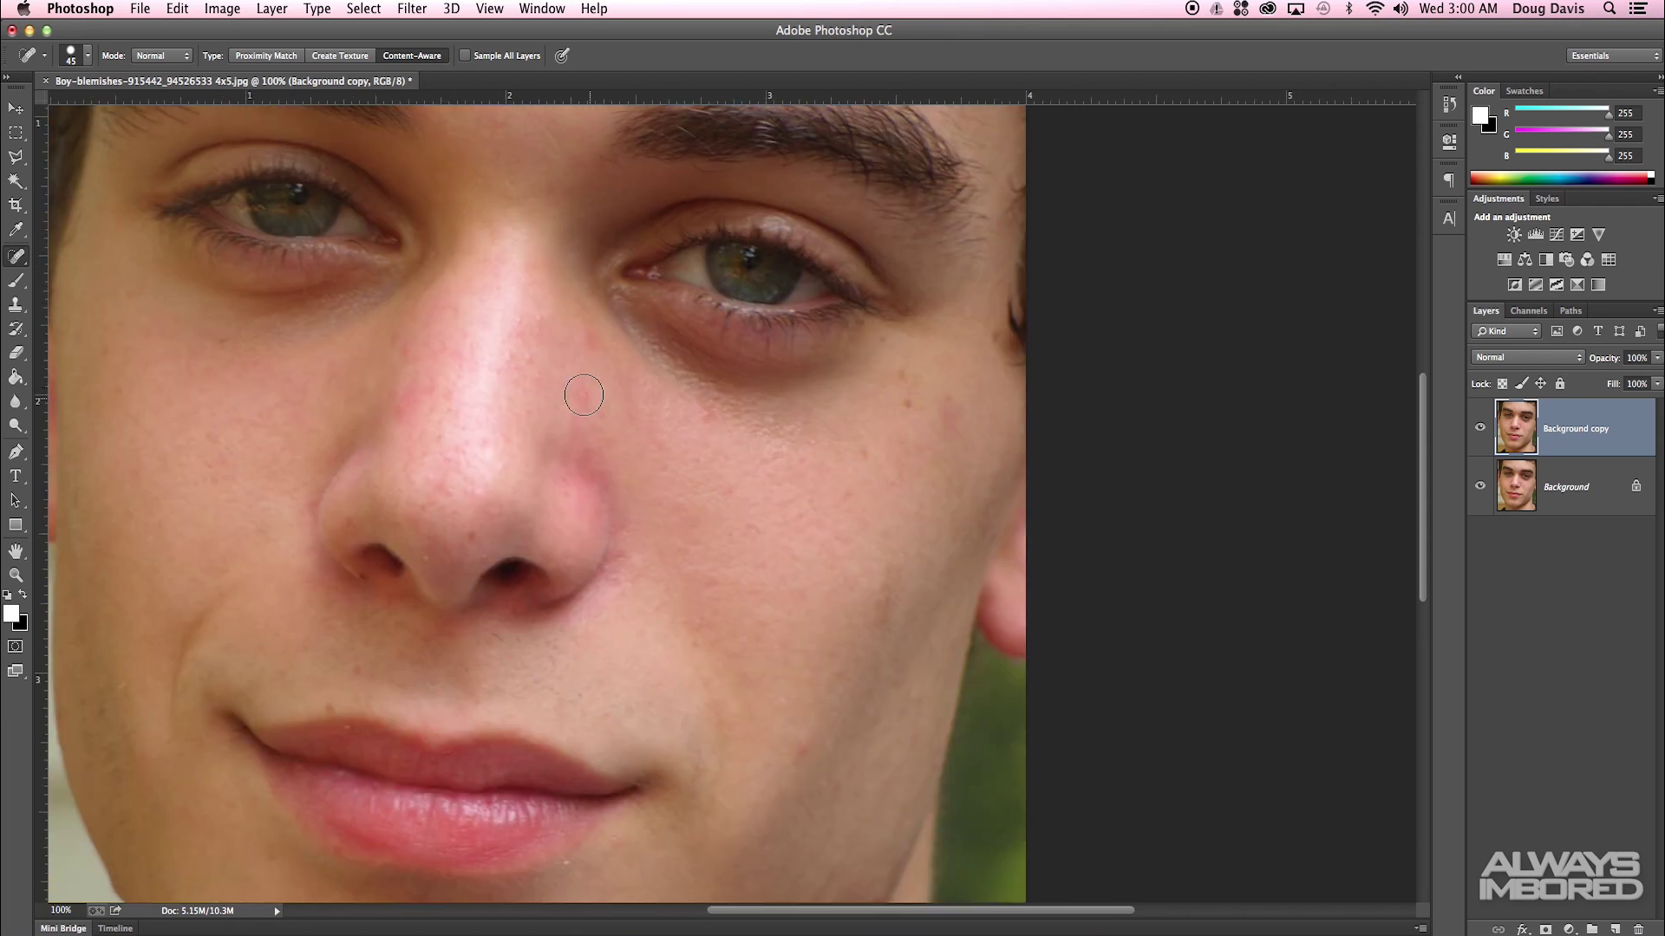
{"action": "left_click_drag", "start_coordinate": [588, 331], "coordinate": [585, 368]}
{"action": "left_click_drag", "start_coordinate": [903, 373], "coordinate": [903, 446]}
{"action": "left_click", "coordinate": [924, 407]}
{"action": "left_click", "coordinate": [882, 578]}
{"action": "key", "text": "super+minus"}
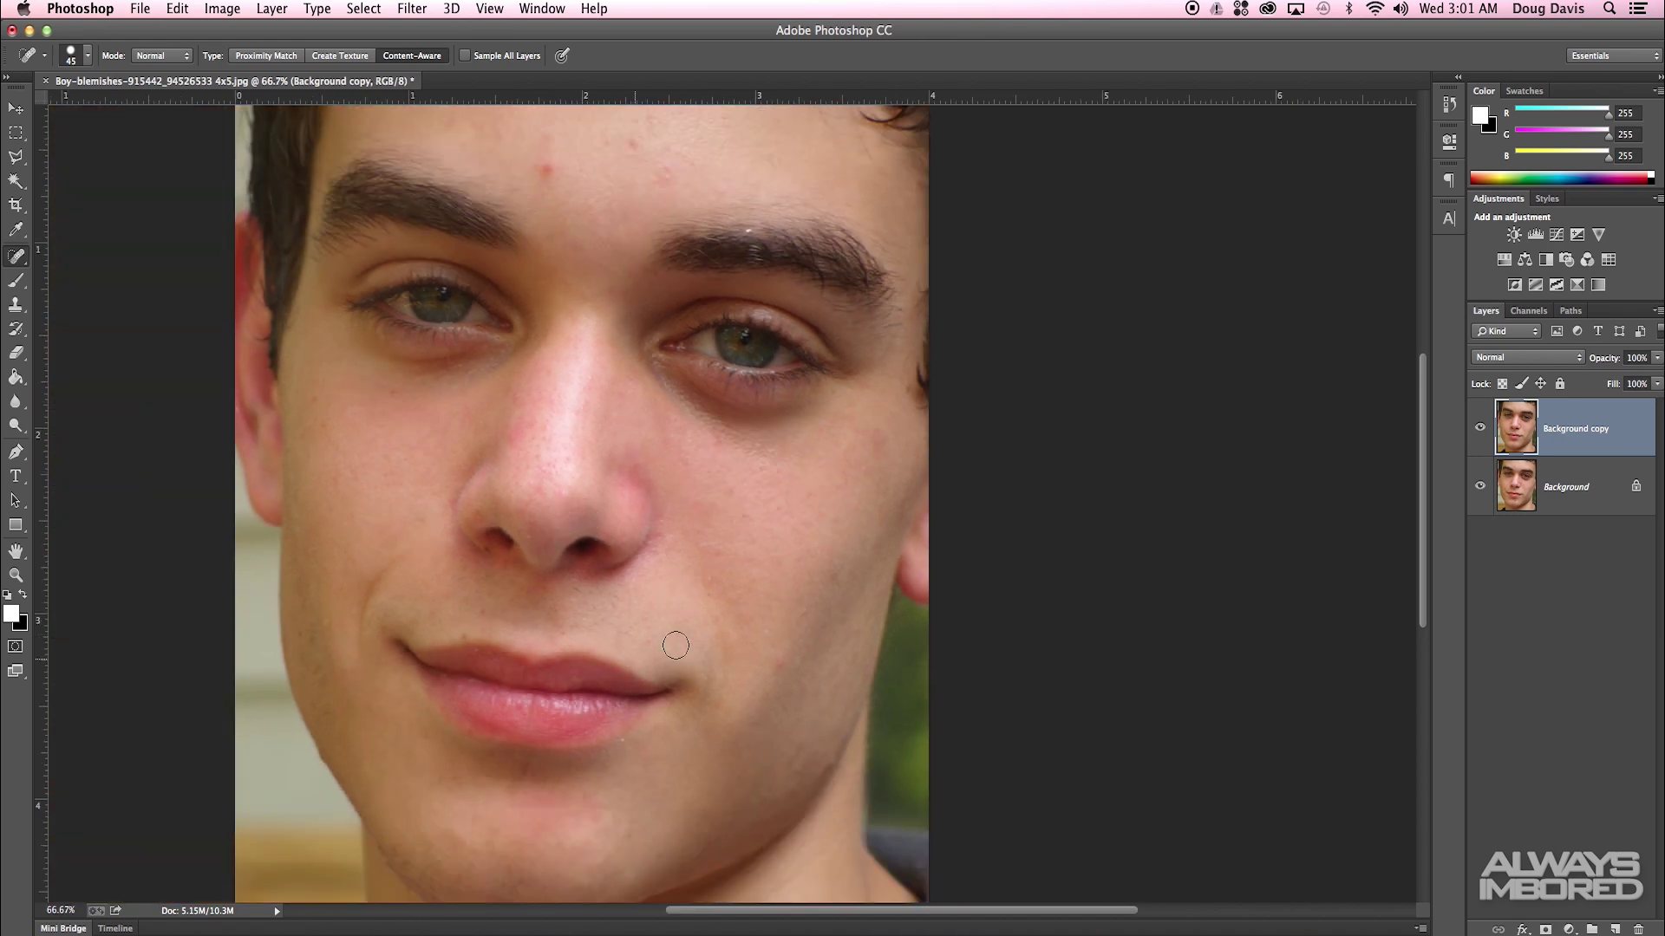
{"action": "scroll", "coordinate": [656, 572], "scroll_direction": "up", "scroll_amount": 2}
{"action": "scroll", "coordinate": [655, 572], "scroll_direction": "right", "scroll_amount": 2}
With the Healing Brush, sample clean forehead skin and heal the red spot between the brows.
{"action": "right_click", "coordinate": [16, 257]}
{"action": "left_click", "coordinate": [87, 275]}
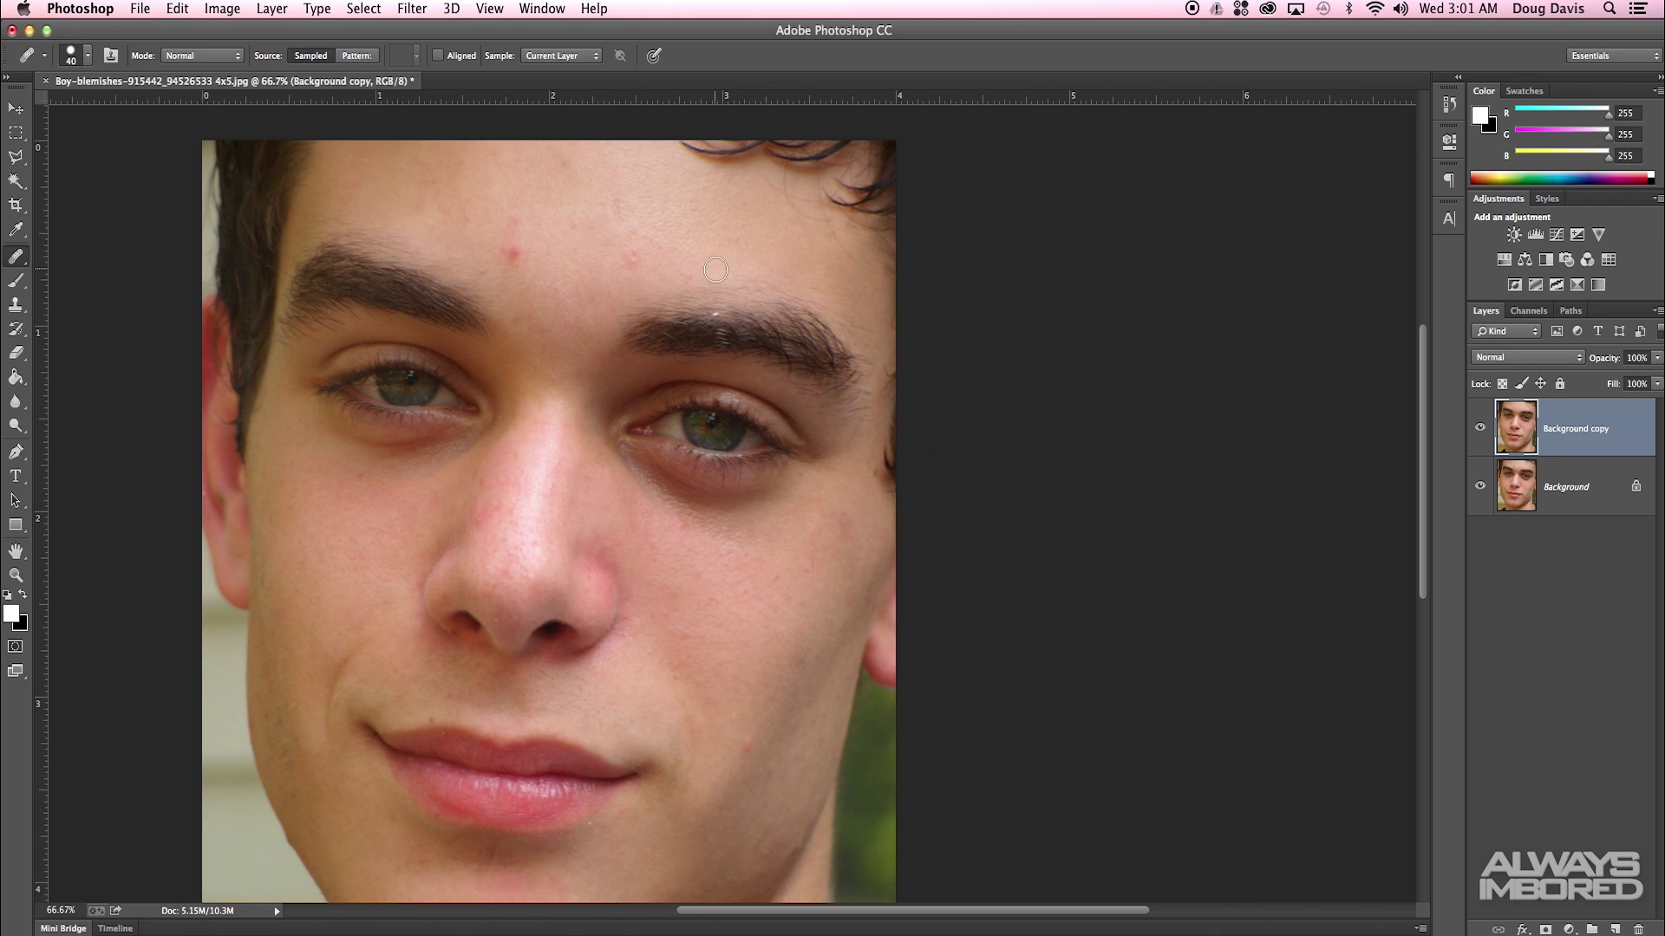
{"action": "left_click", "coordinate": [668, 222], "text": "alt"}
{"action": "left_click", "coordinate": [632, 259]}
Content-Aware fill a rectangular marquee around the cheek blemish below the right eye, then deselect.
{"action": "left_click", "coordinate": [16, 131]}
{"action": "left_click_drag", "start_coordinate": [668, 568], "coordinate": [799, 652]}
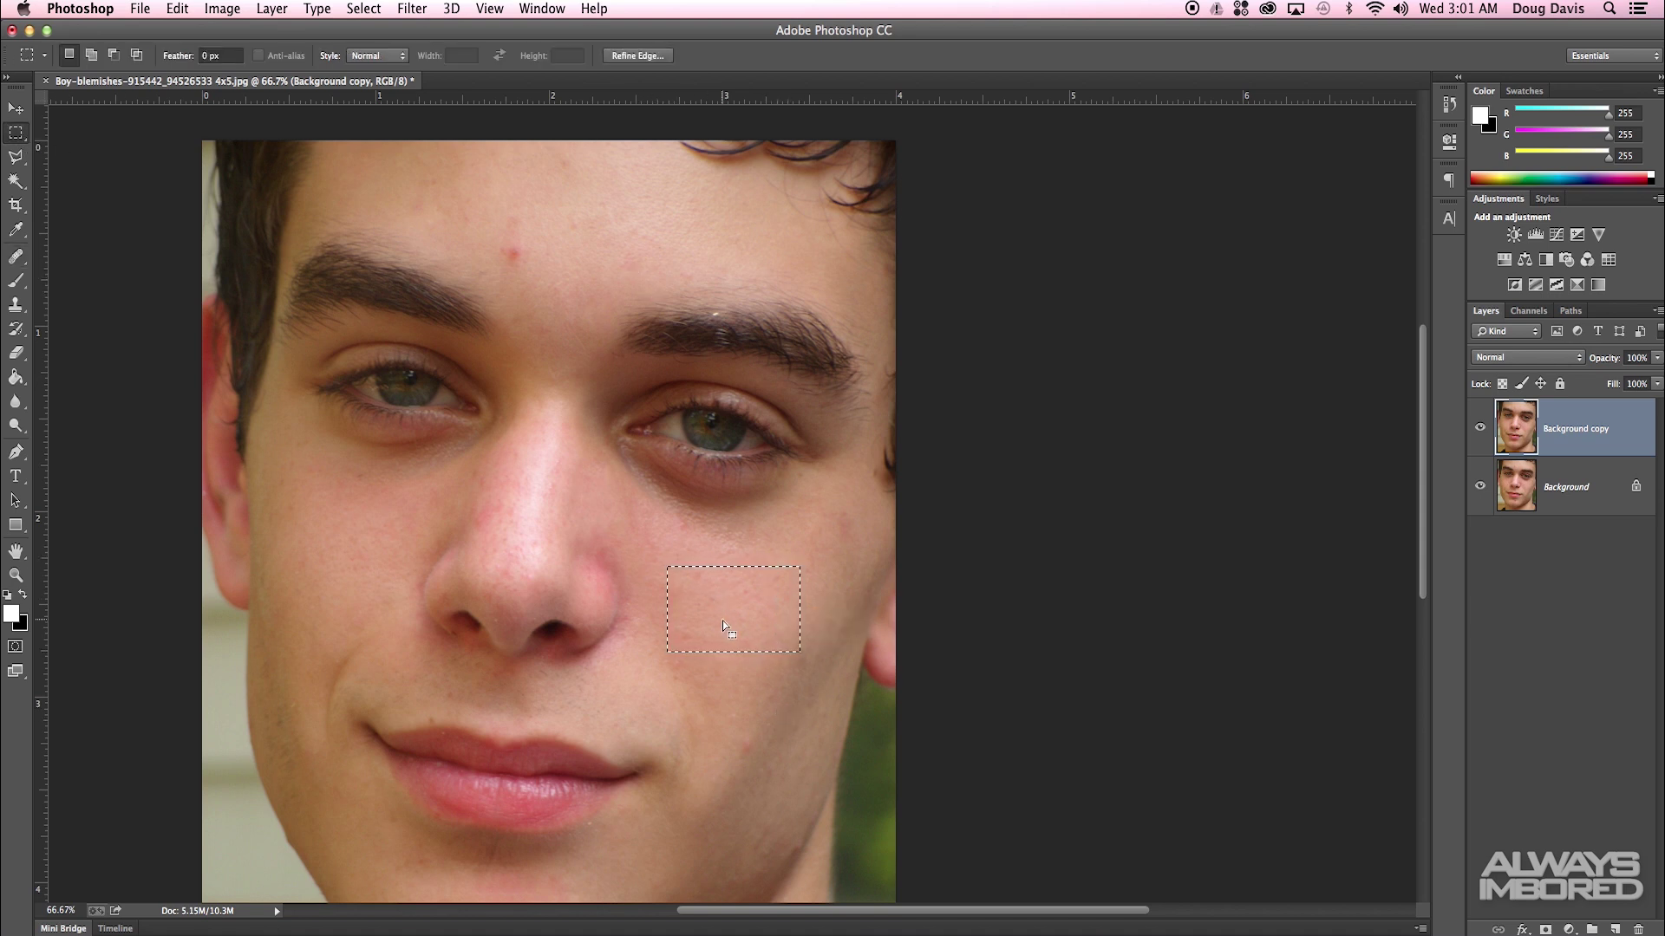
{"action": "right_click", "coordinate": [701, 574]}
{"action": "left_click", "coordinate": [732, 812]}
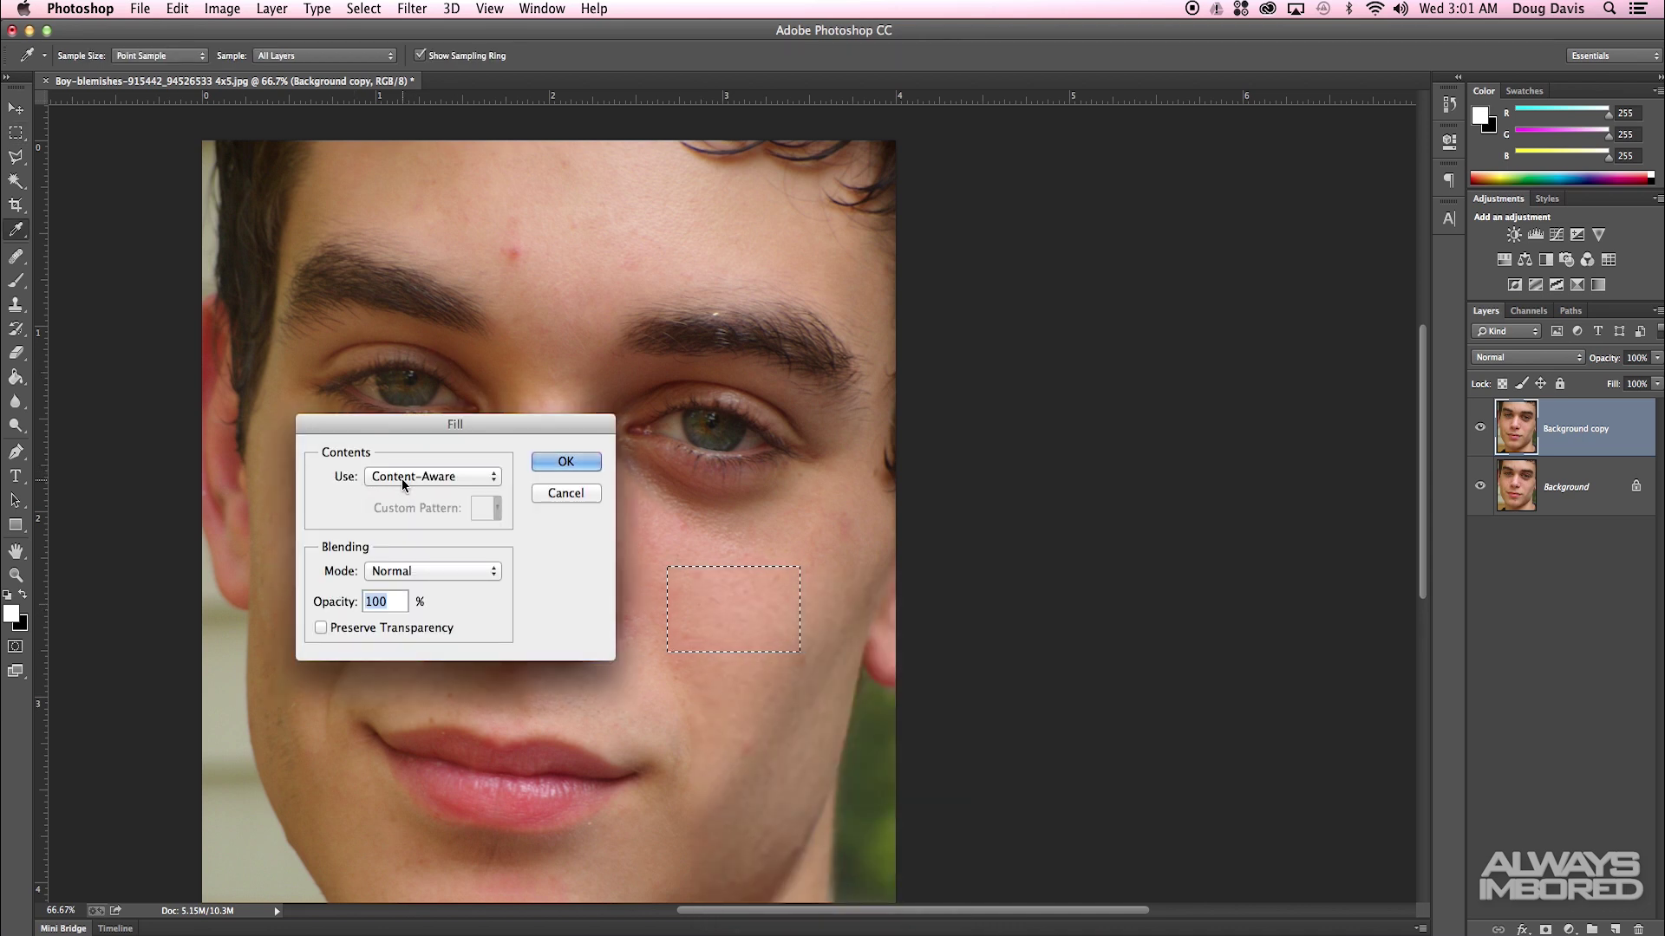
{"action": "left_click", "coordinate": [565, 463]}
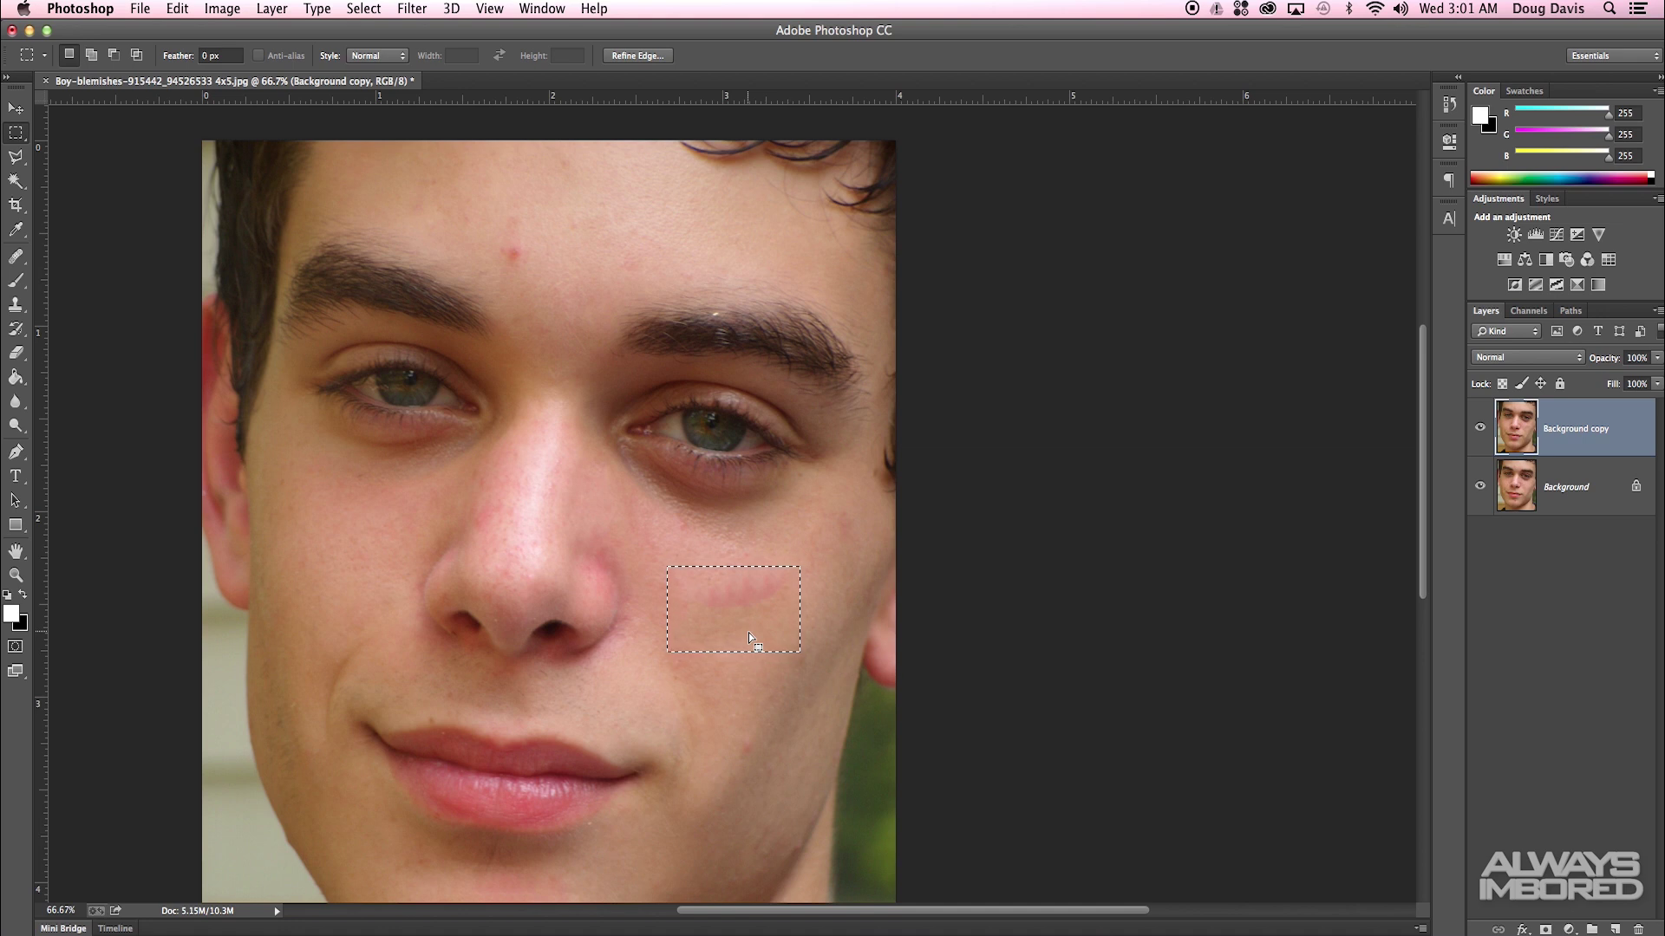
{"action": "key", "text": "shift+BackSpace"}
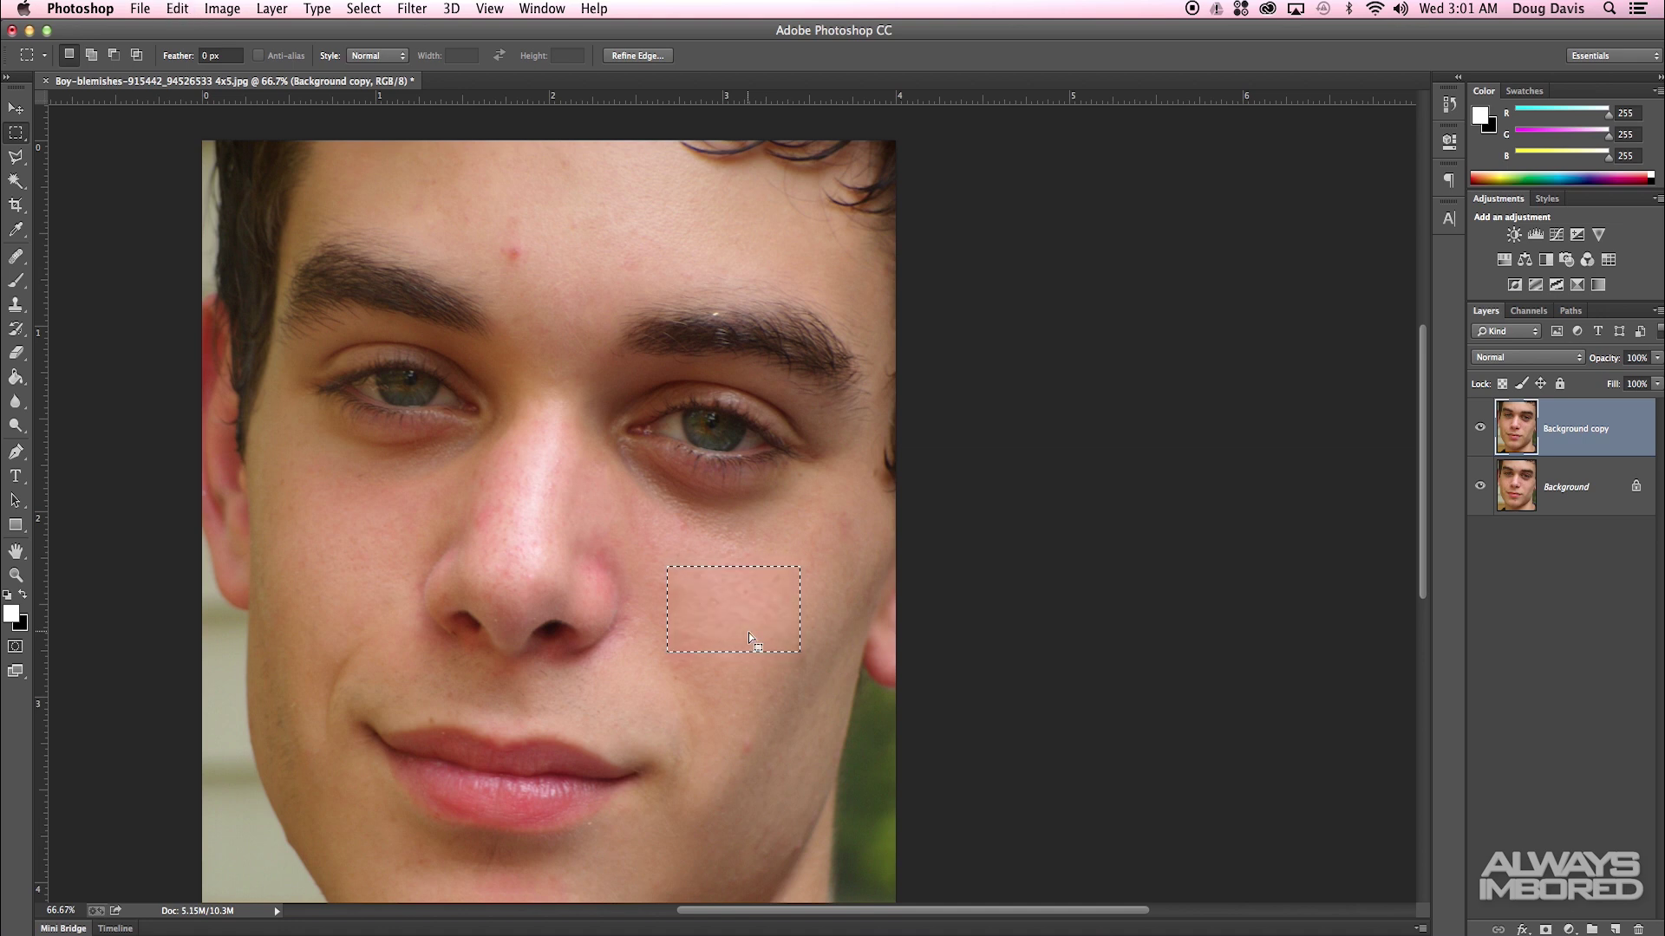
{"action": "key", "text": "super+d"}
With the Spot Healing Brush, heal the pink forehead blemish, then zoom out to 50%.
{"action": "left_click", "coordinate": [16, 304]}
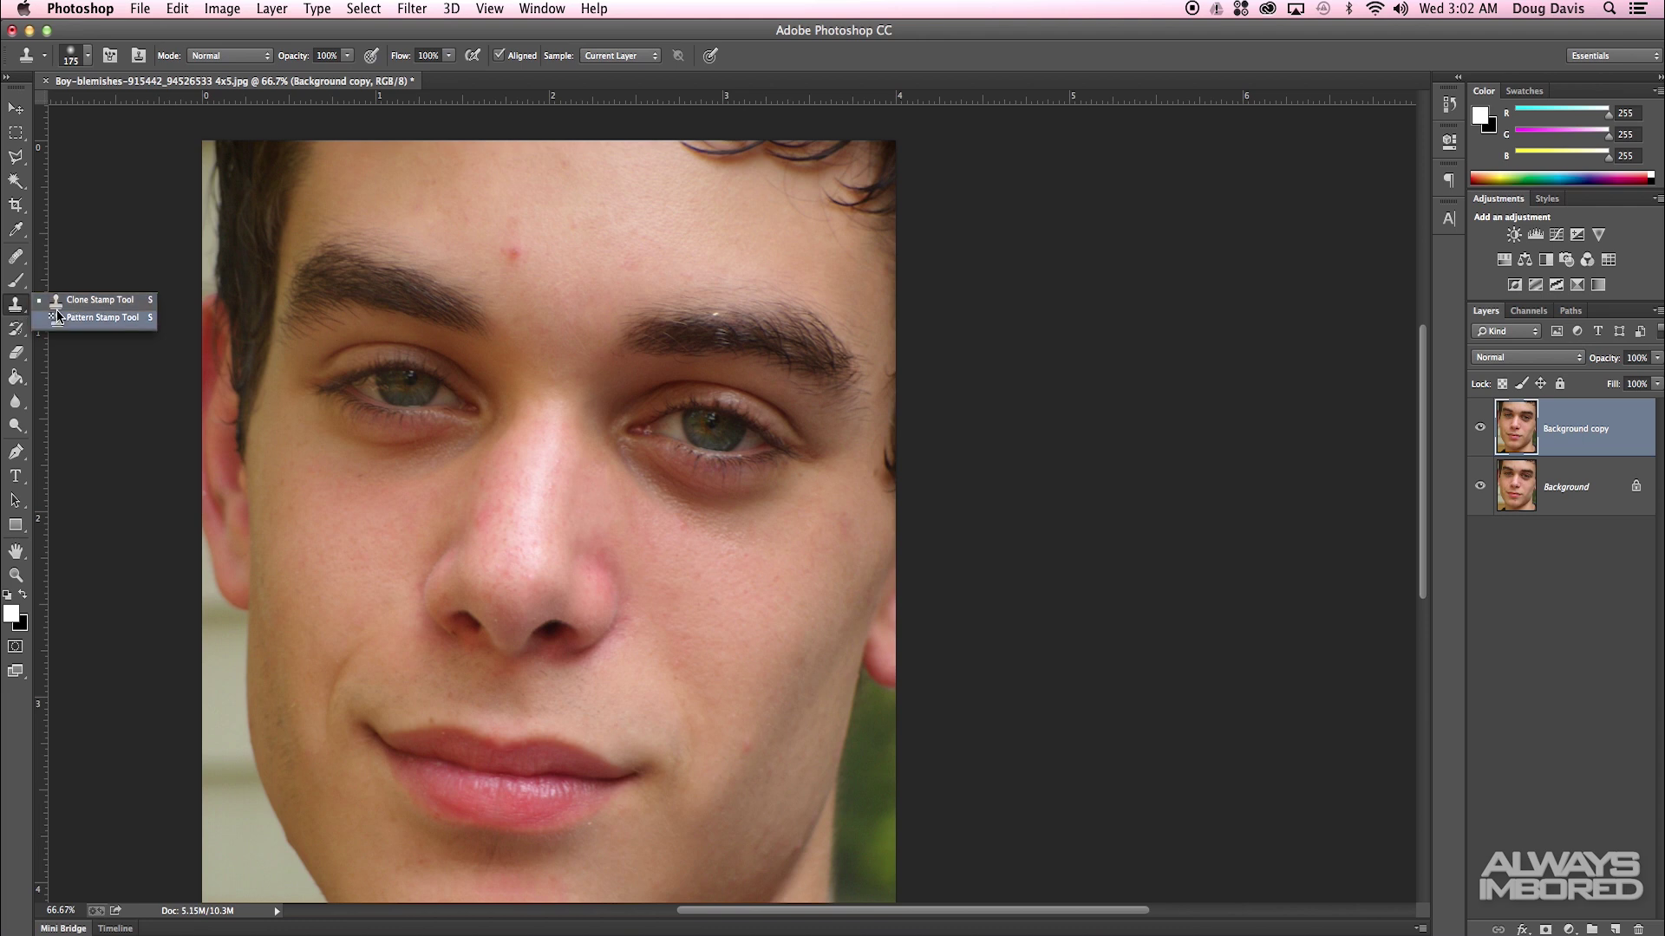
{"action": "left_click", "coordinate": [15, 256]}
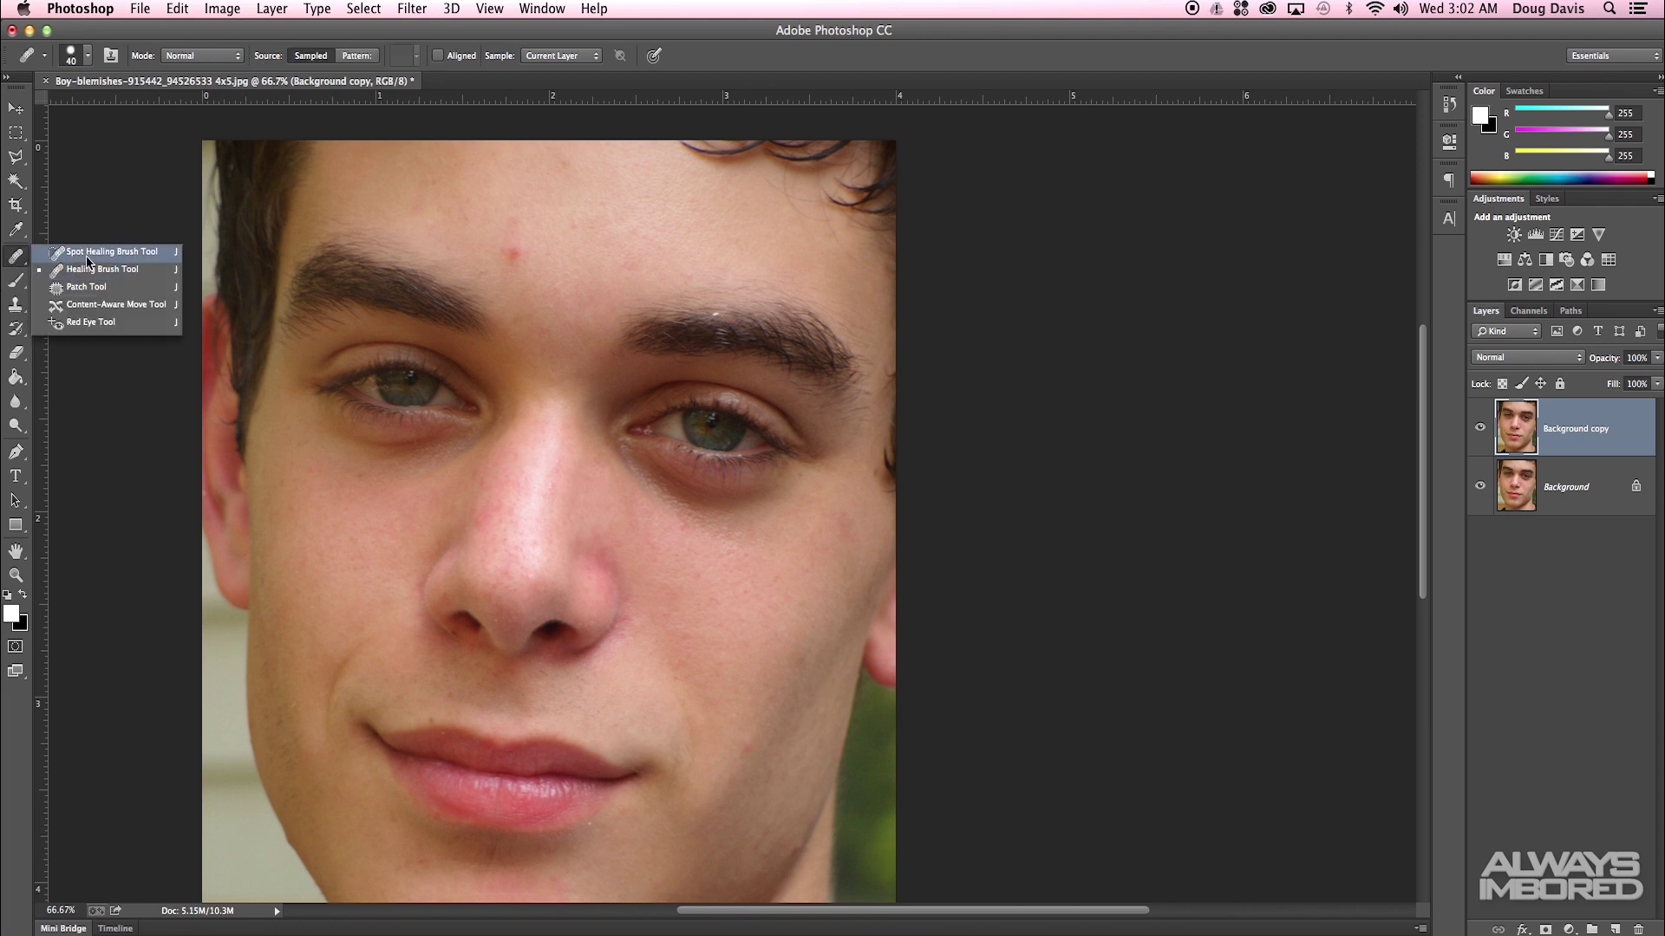
{"action": "left_click", "coordinate": [88, 260]}
{"action": "left_click", "coordinate": [513, 253]}
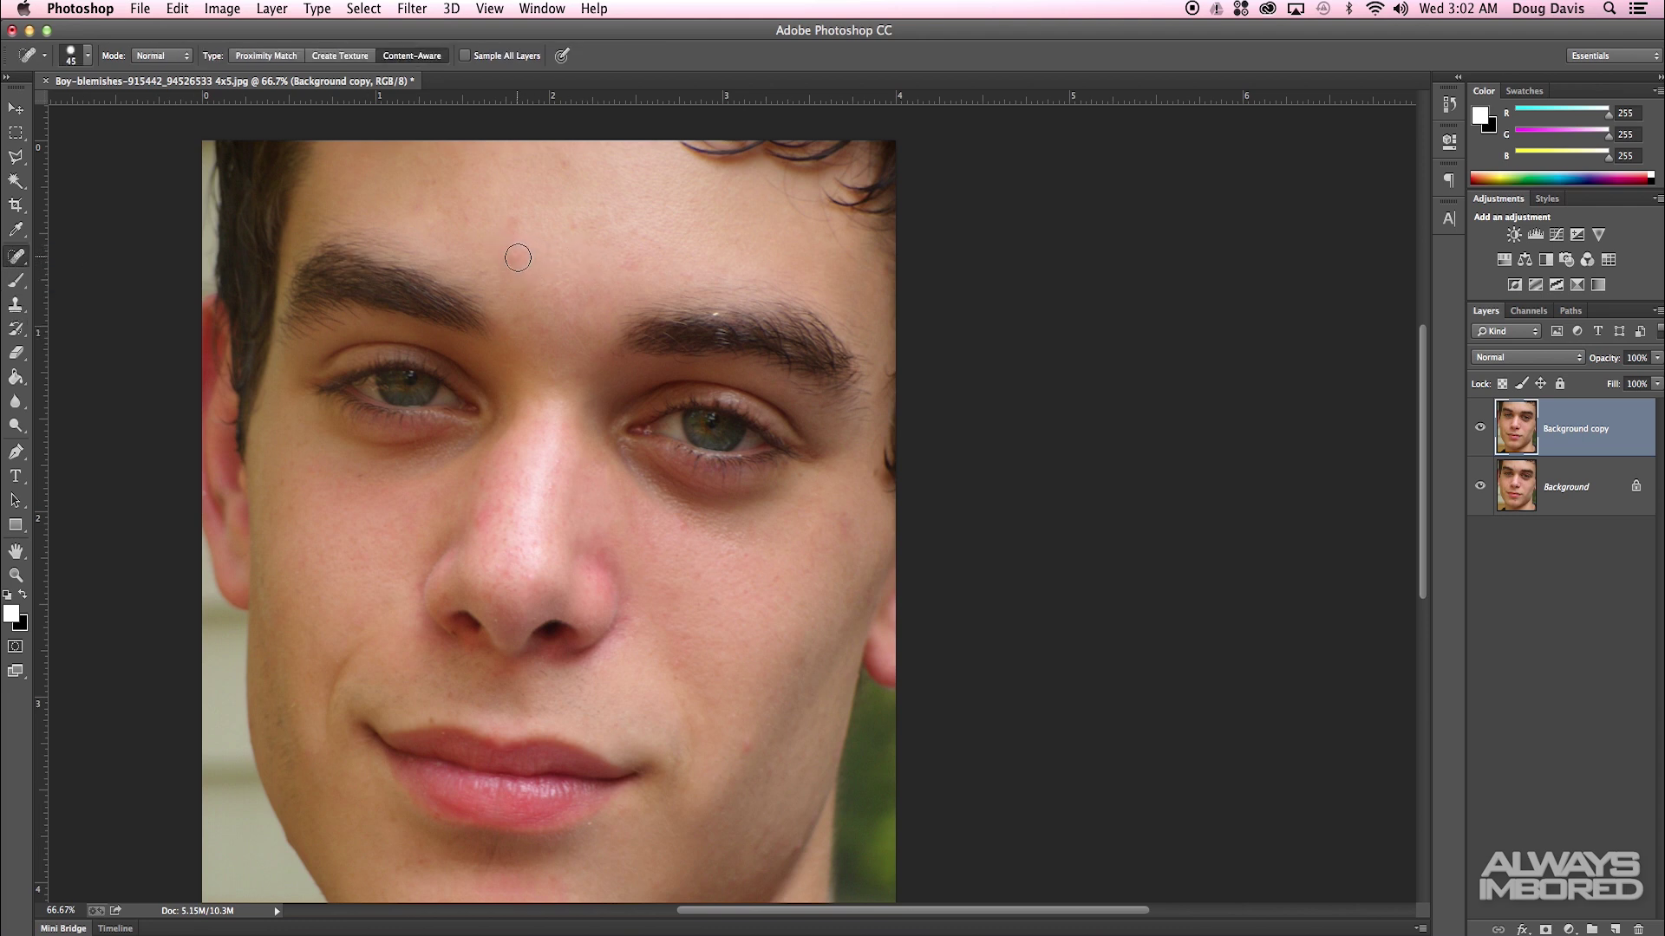
{"action": "left_click", "coordinate": [519, 260]}
{"action": "key", "text": "super+minus"}
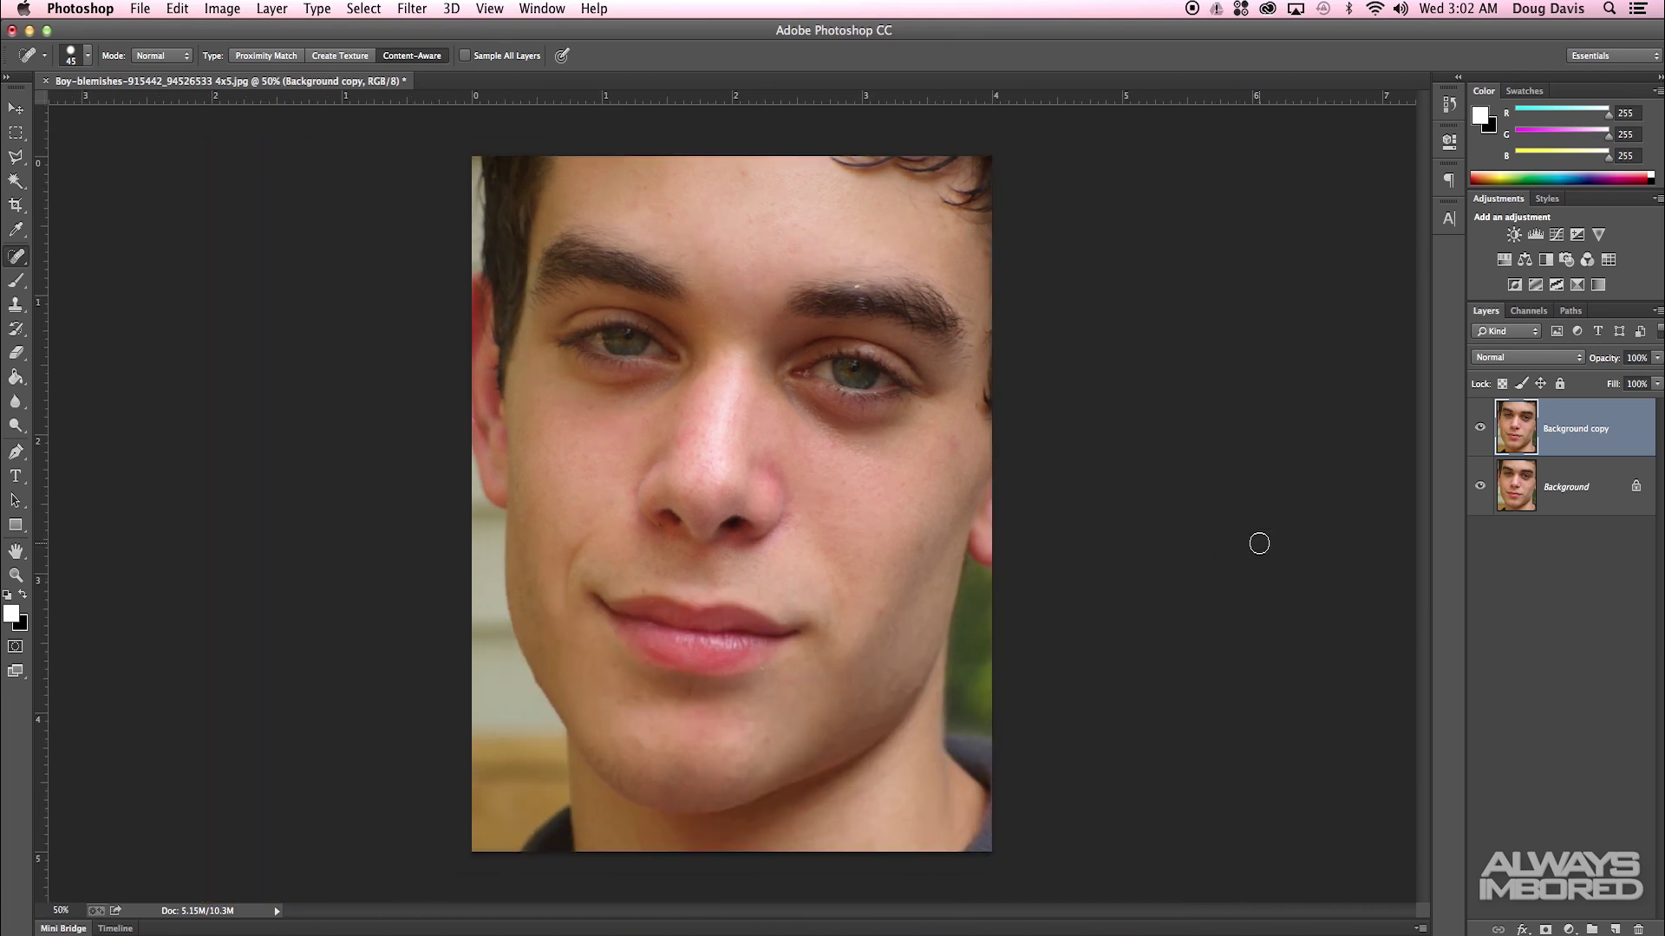
Spot-heal the right-cheek spot and toggle the Background copy off and on to compare.
{"action": "left_click", "coordinate": [879, 609]}
{"action": "left_click", "coordinate": [1479, 429]}
{"action": "left_click", "coordinate": [1479, 430]}
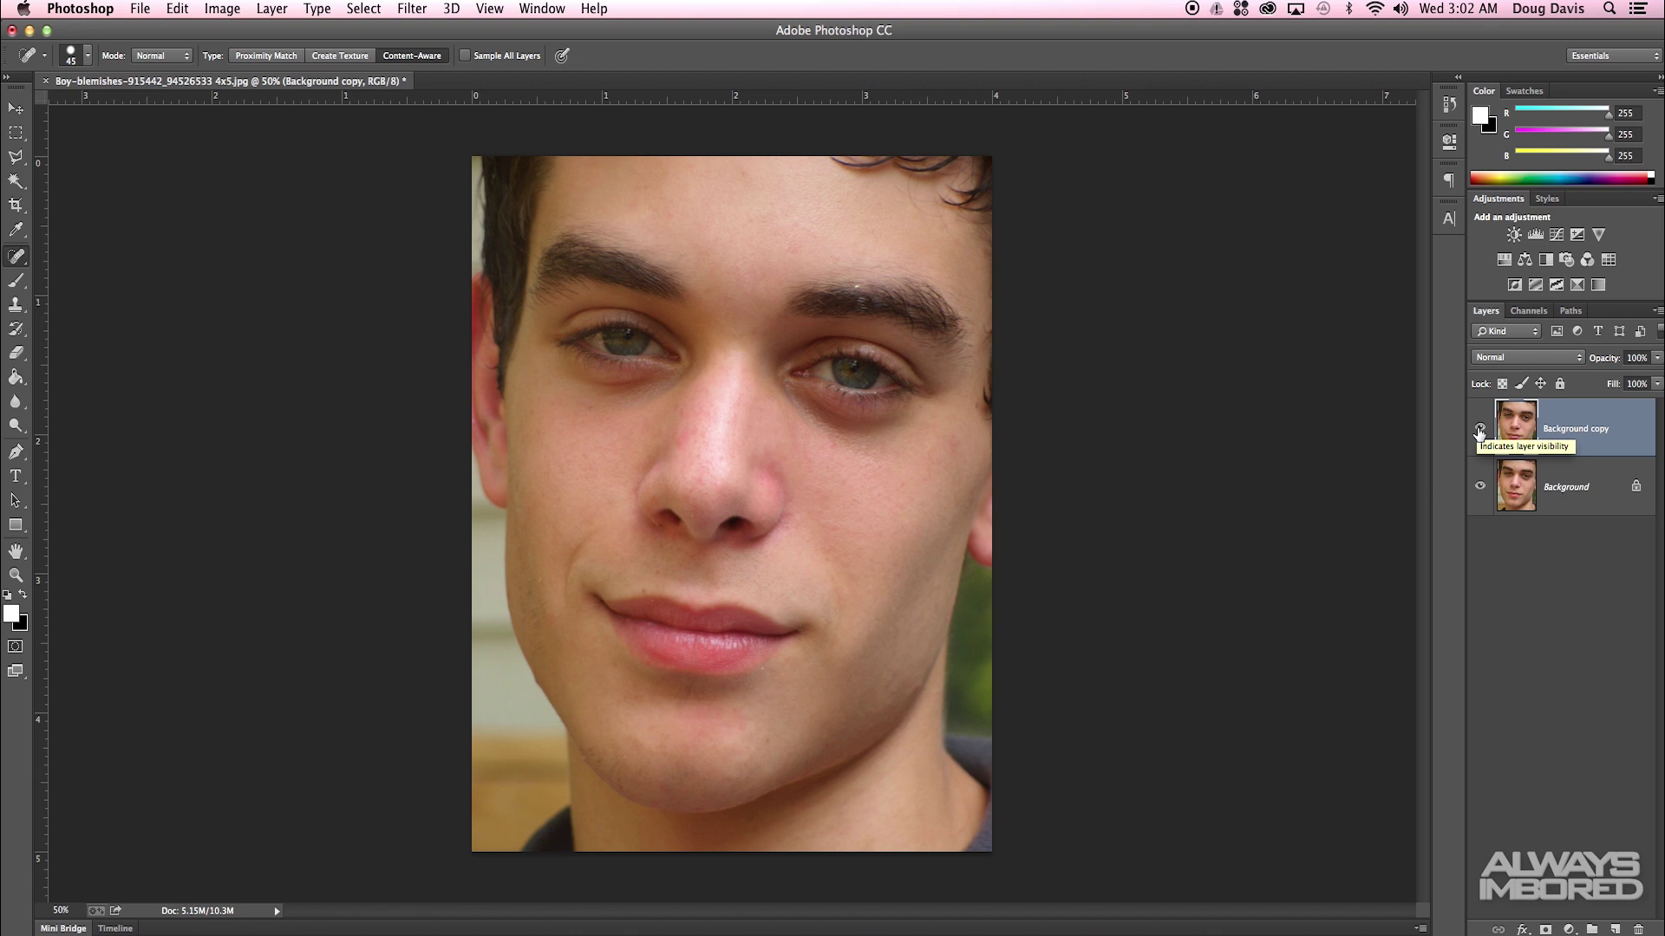